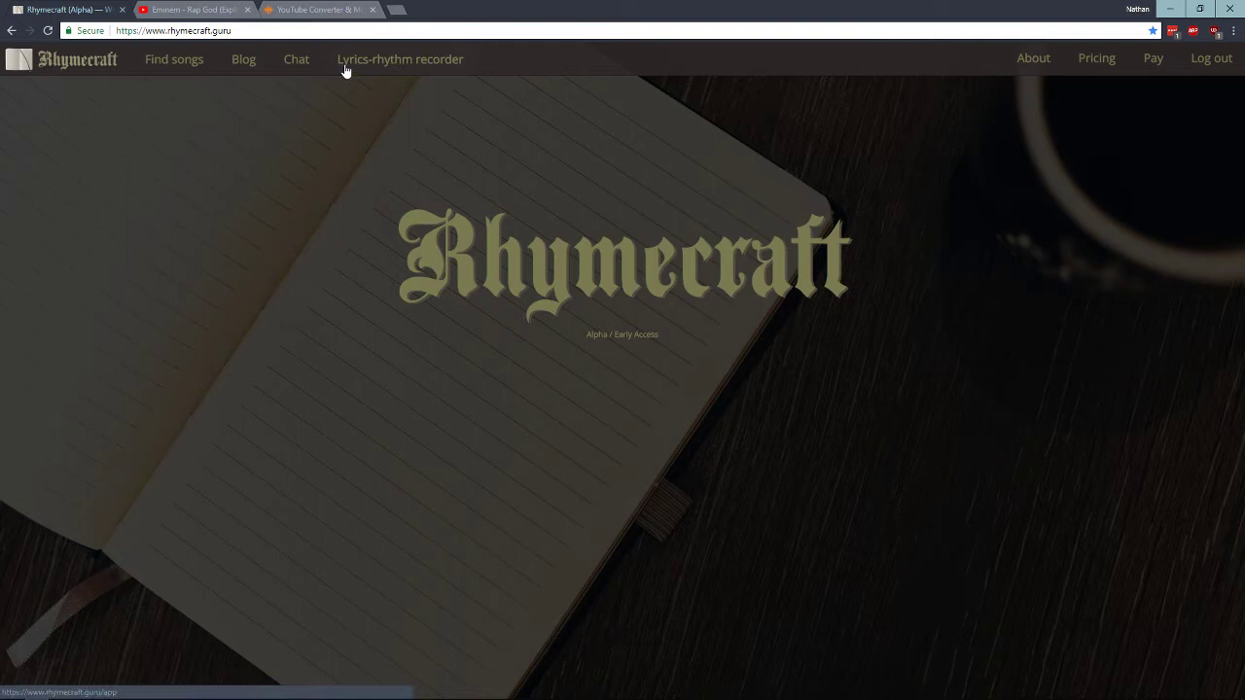
# - Open Rhymecraft's lyrics-rhythm recorder, and open the Genius lyrics page for Eminem's "Rap God" in a new tab
pyautogui.click(408, 61)
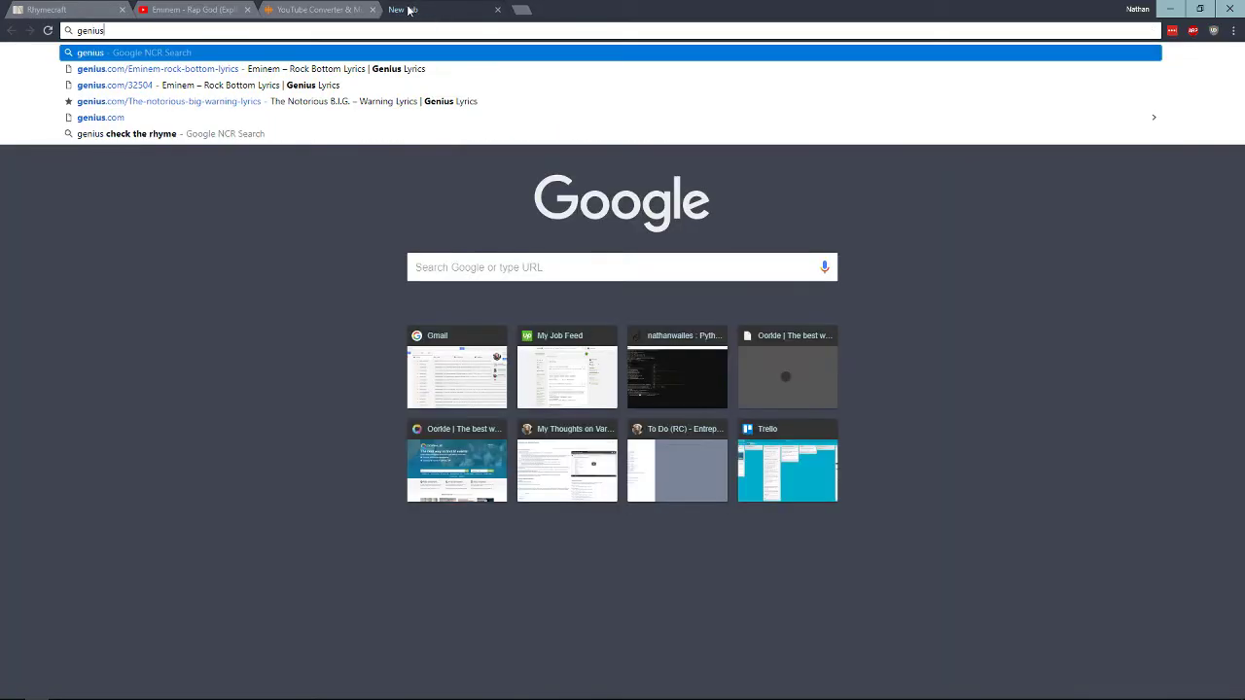
pyautogui.write('eminem ')
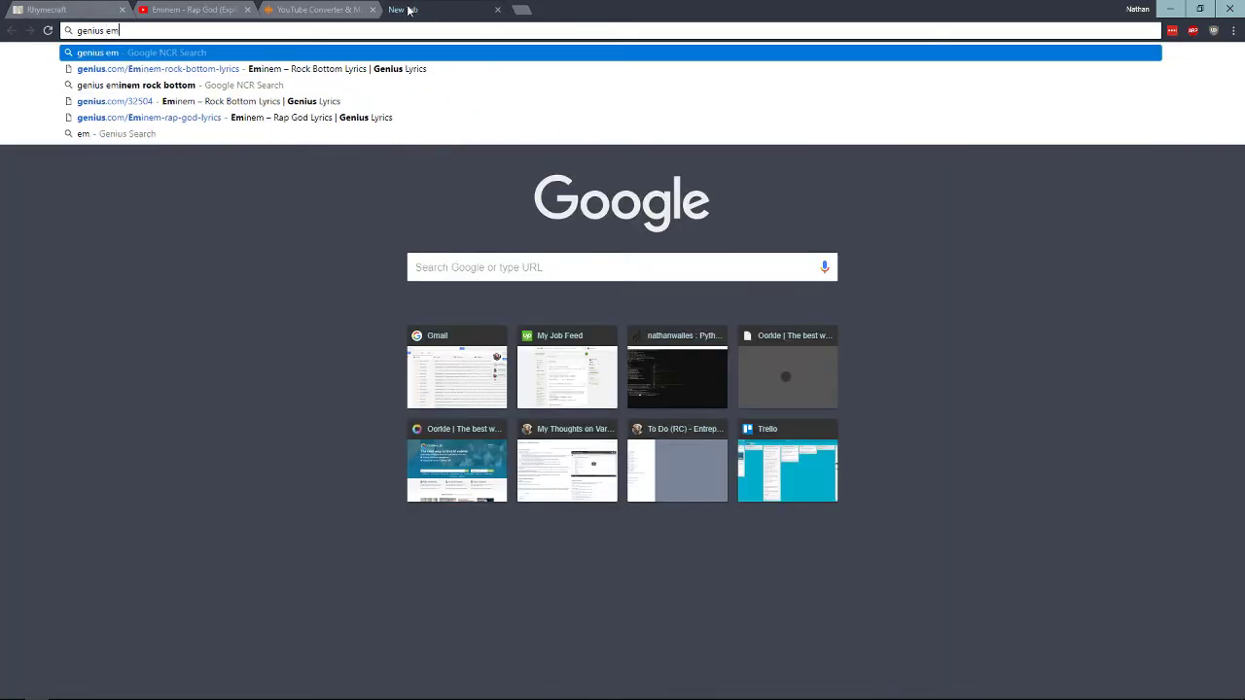
pyautogui.write('rap god')
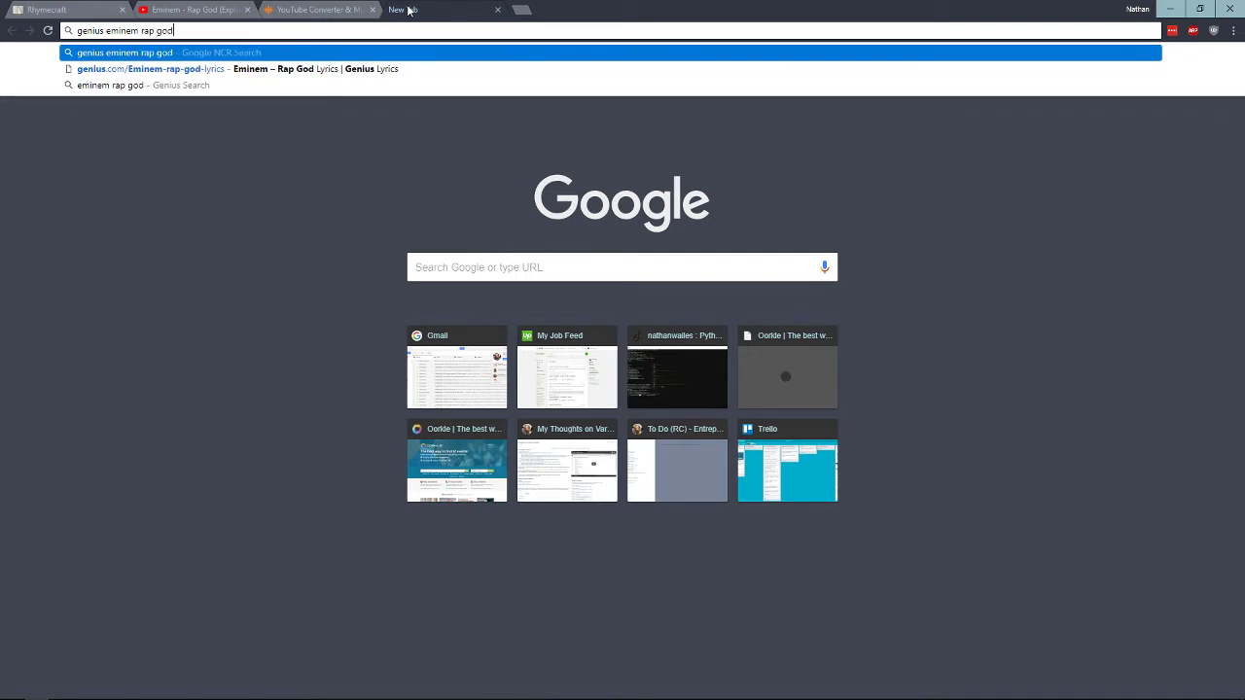
pyautogui.press('Down')
pyautogui.press('Return')
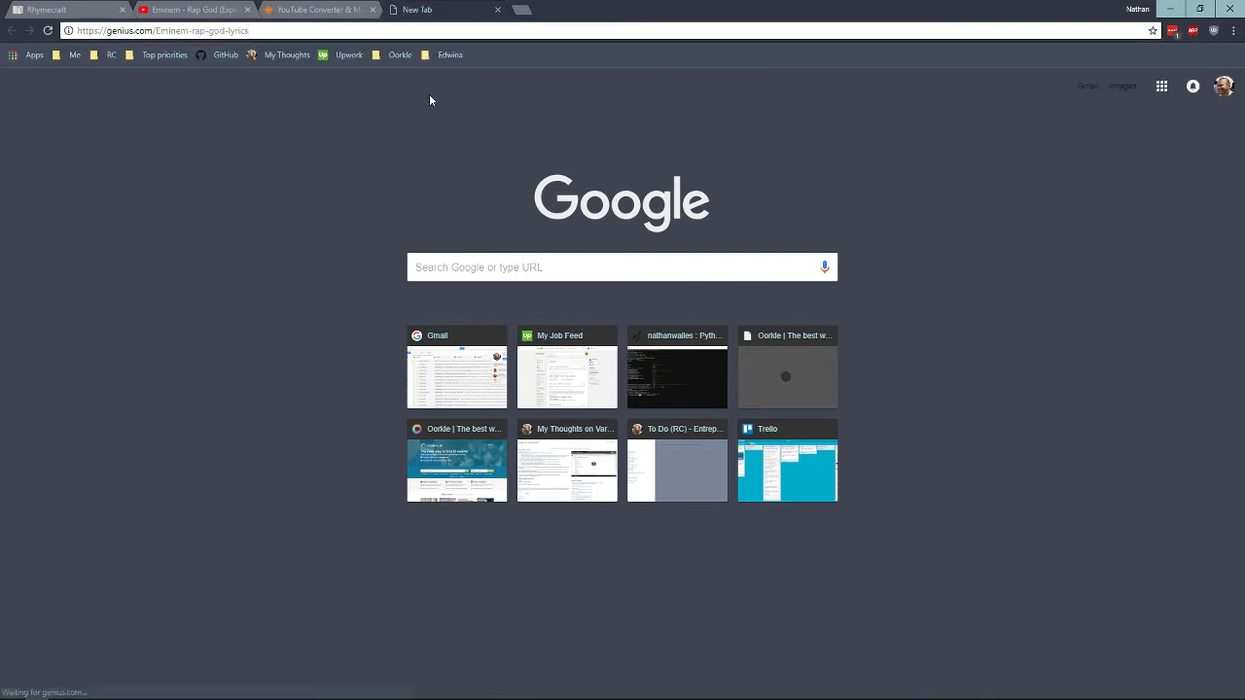
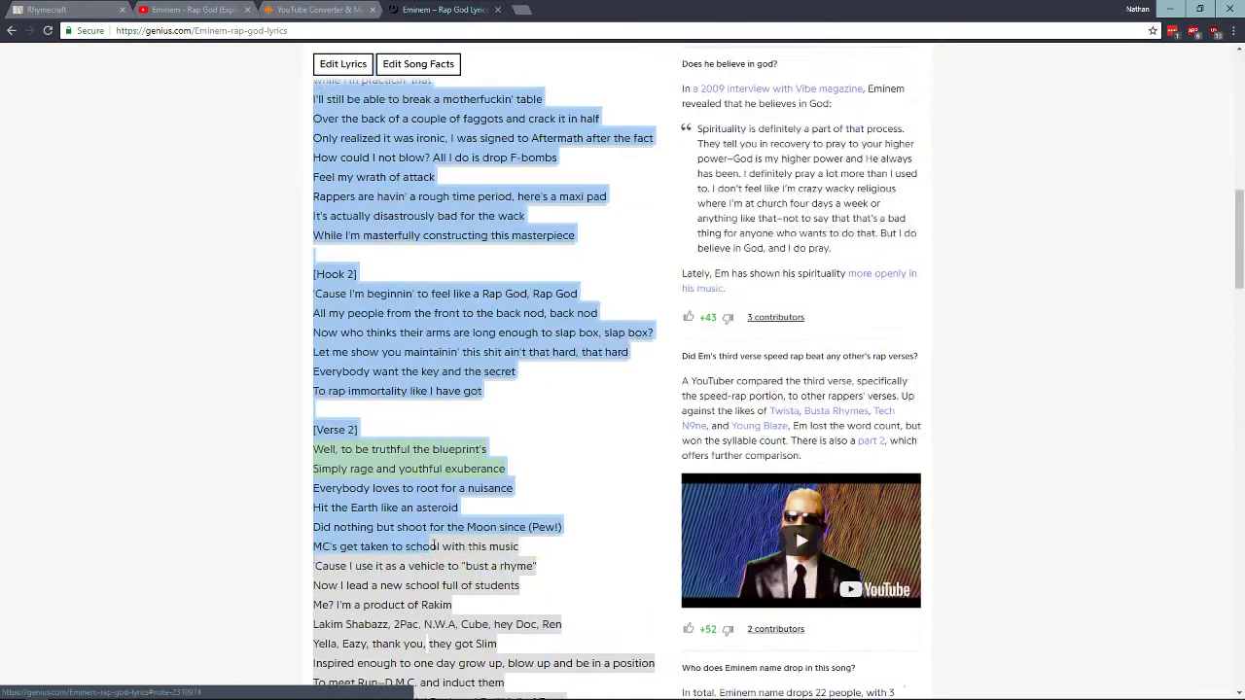
# - Copy the full "Rap God" lyrics from Genius and paste them into Rhymecraft's lyrics text box
pyautogui.scroll(-20, 434, 546)
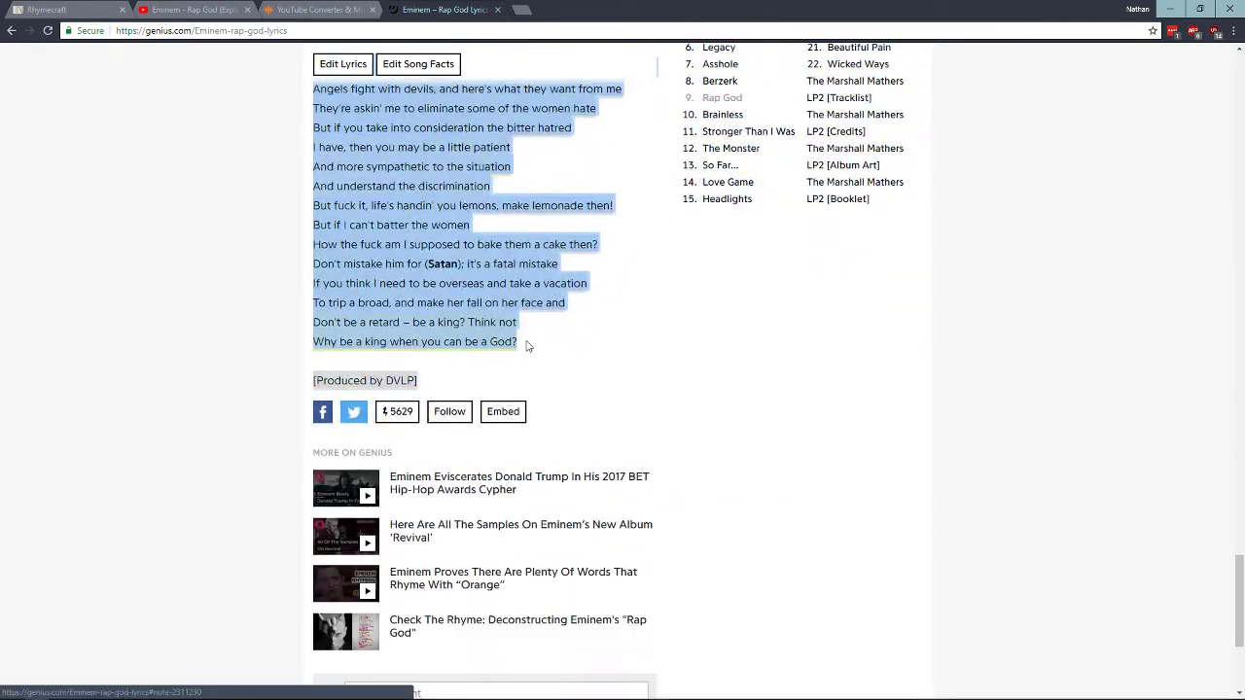
pyautogui.click(292, 9)
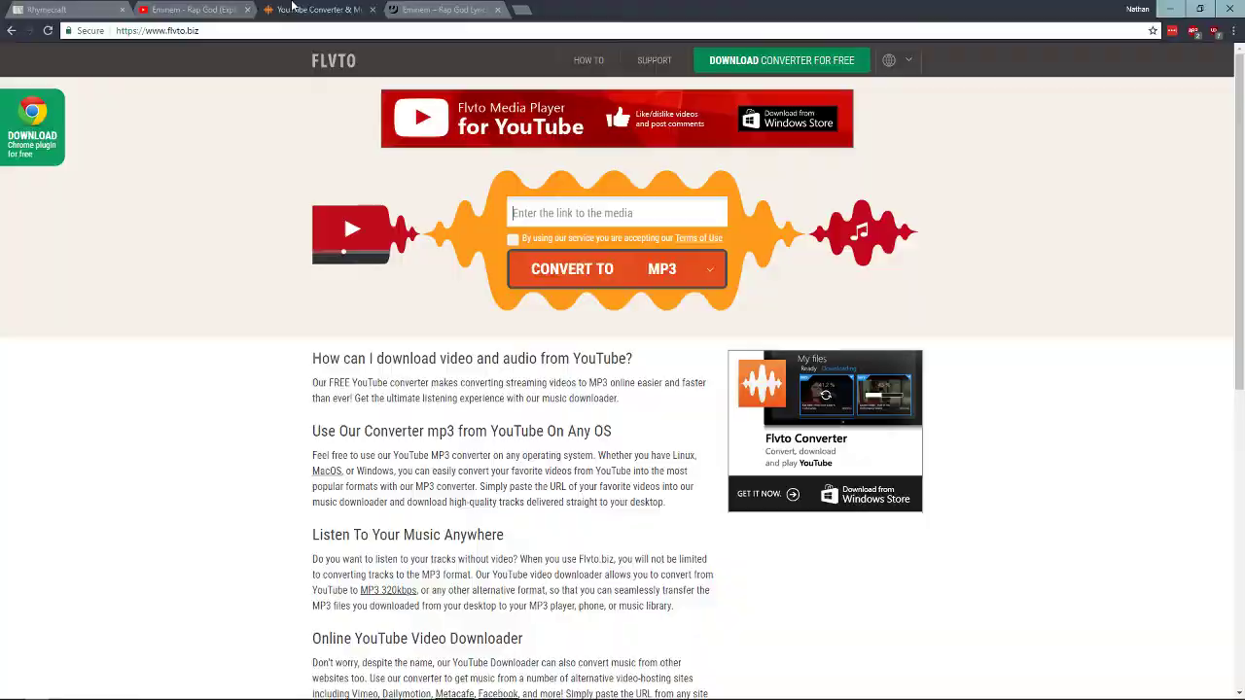
pyautogui.hotkey('ctrl', '1')
pyautogui.hotkey('ctrl', 'v')
# - Delete the blank line at the start of the pasted lyrics, above "[Intro sample & Eminem]"
pyautogui.scroll(20, 622, 369)
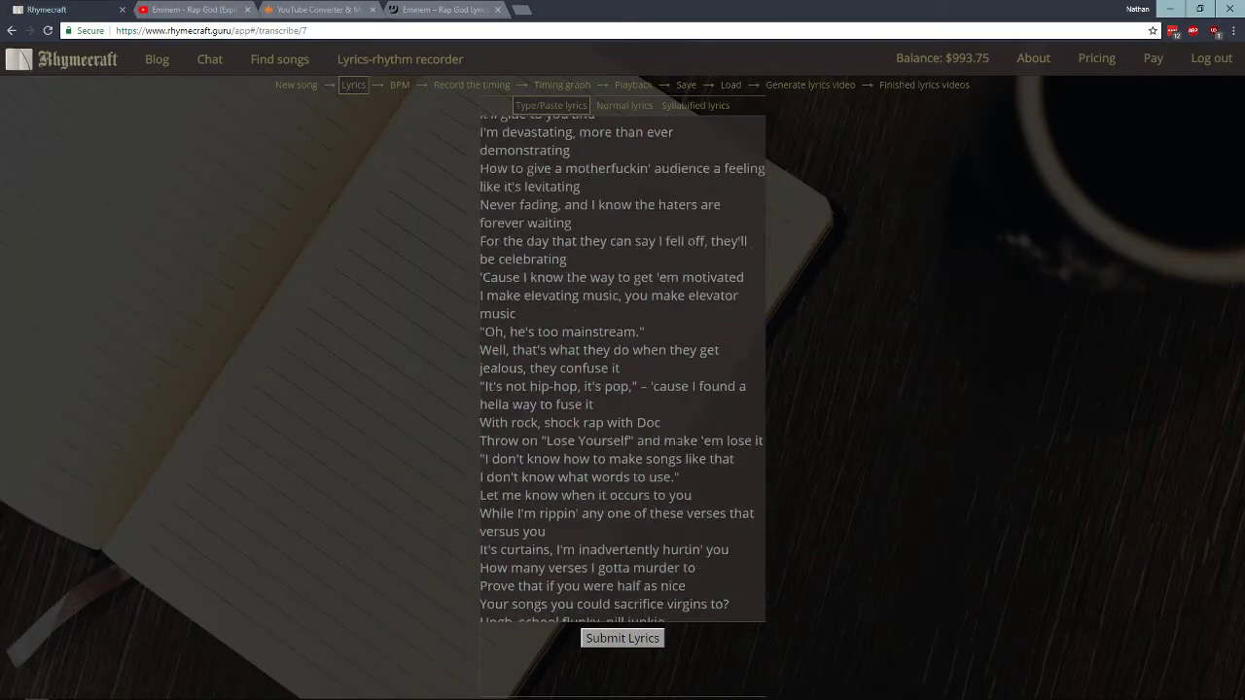
pyautogui.scroll(15, 622, 369)
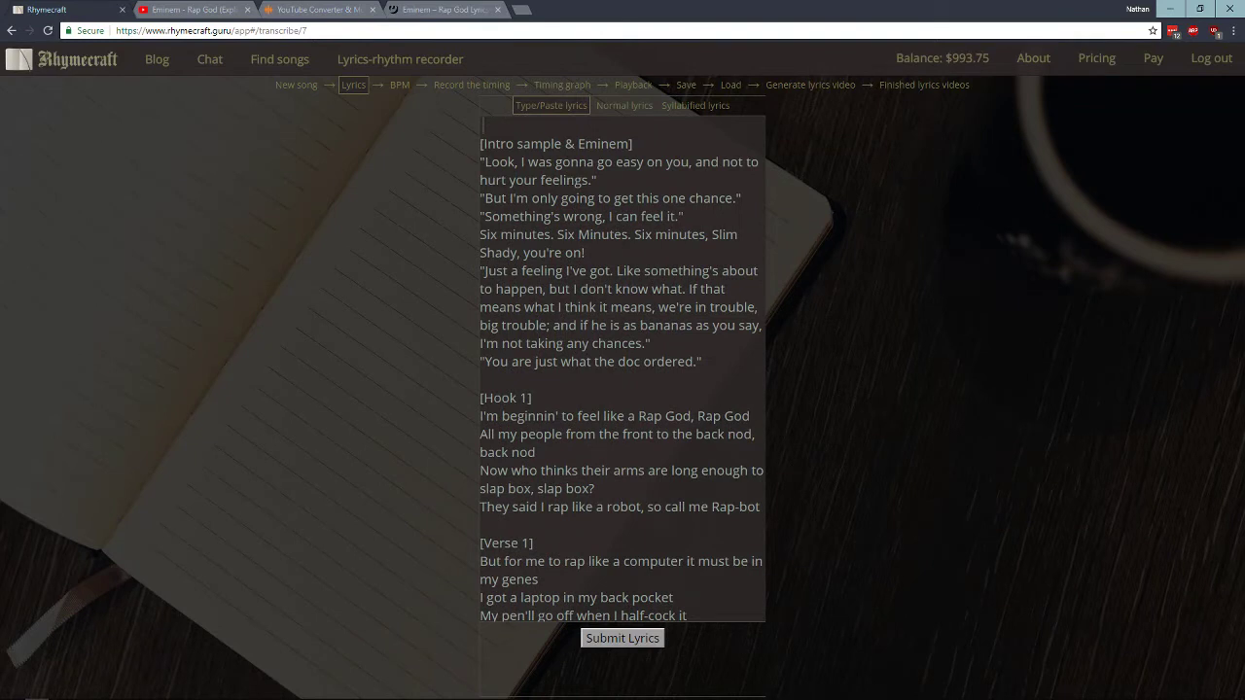
pyautogui.press('Delete')
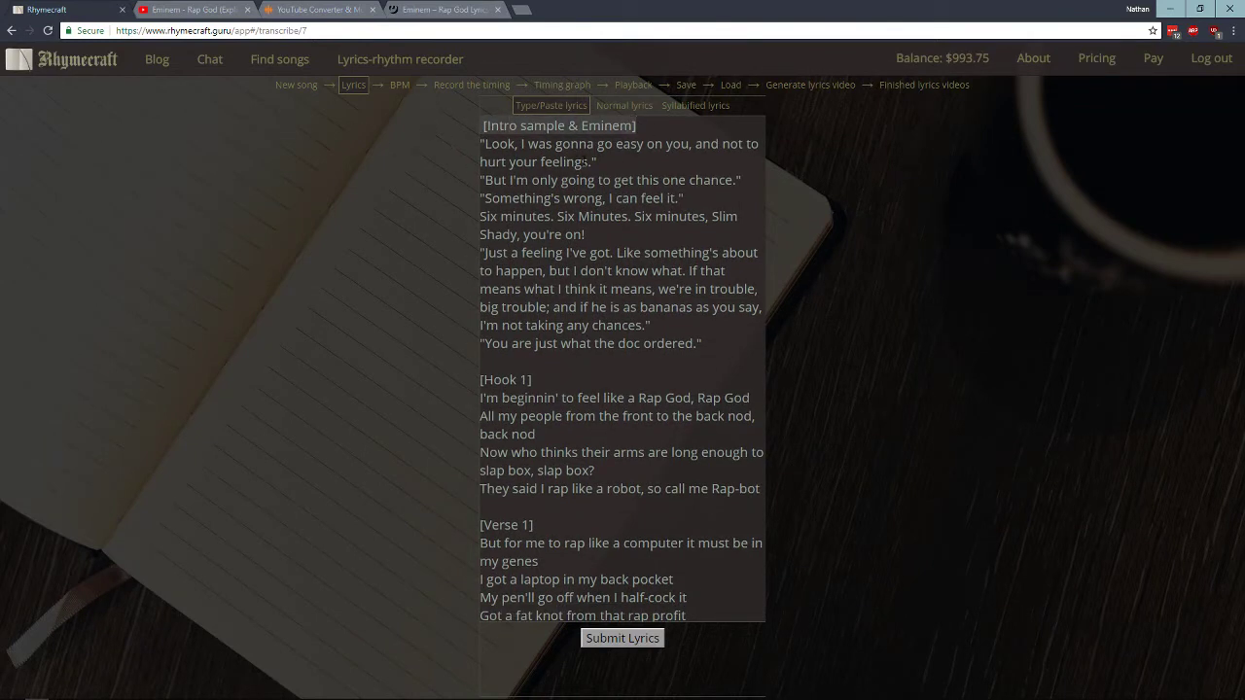
pyautogui.click(616, 166)
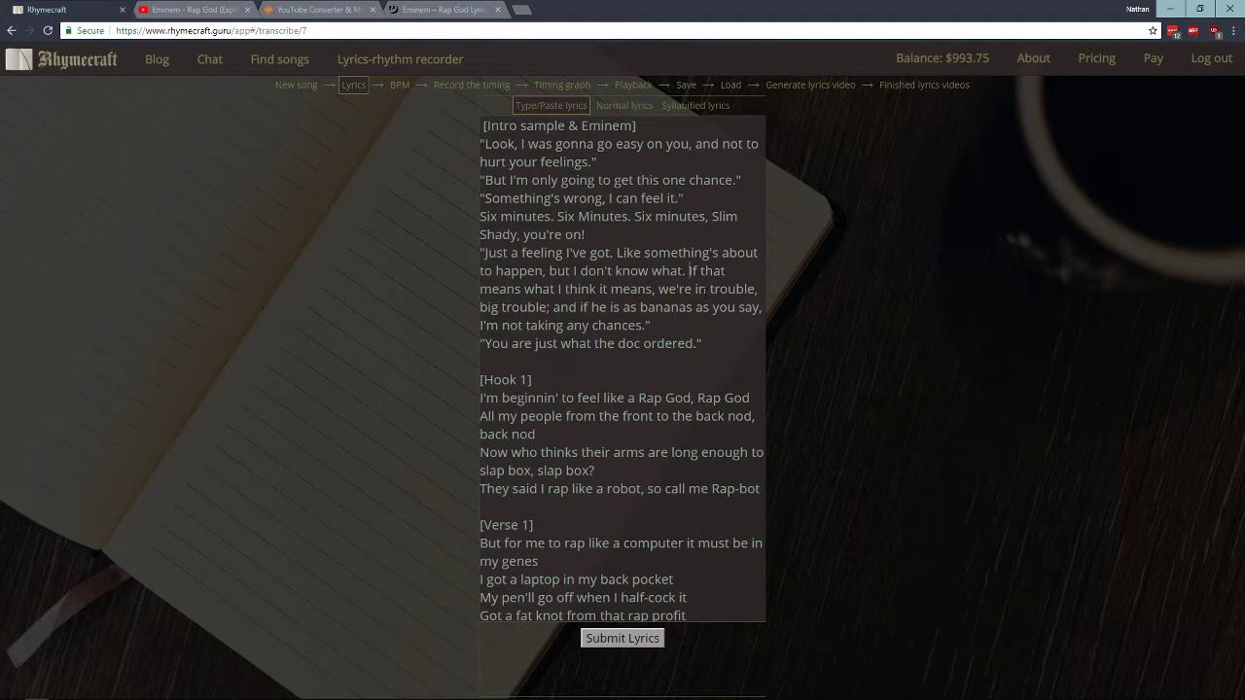
# - Break the intro line before "If that means", and replace the semicolon after "big trouble" with a line break
pyautogui.press('Return')
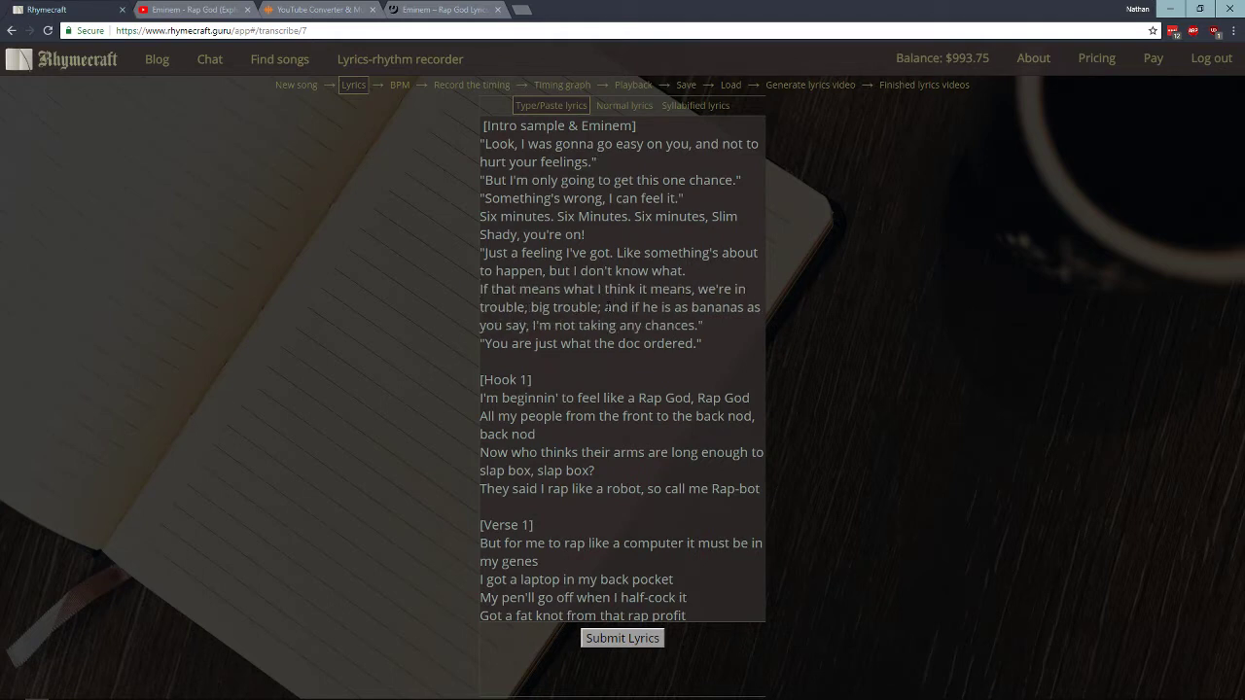
pyautogui.press('BackSpace')
pyautogui.press('BackSpace')
pyautogui.press('Return')
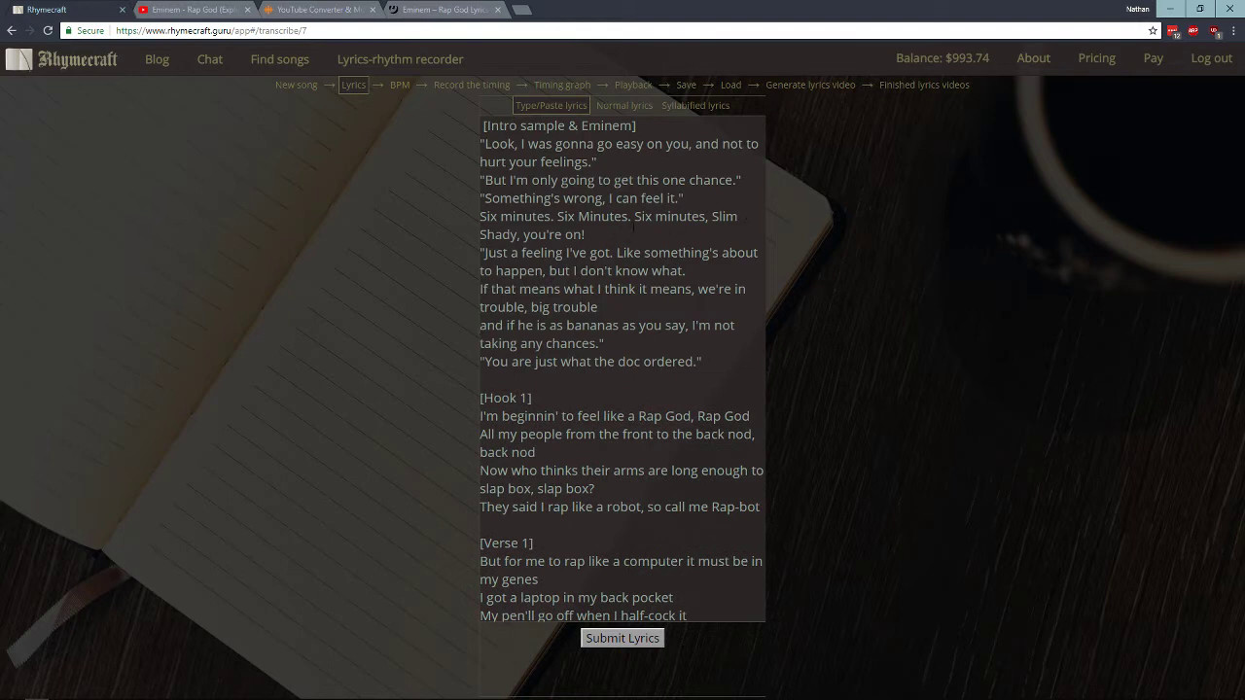
# - Delete the intro line starting "Six minutes. Six Minutes.", look over the remaining lyrics and submit them
pyautogui.moveTo(585, 235); pyautogui.dragTo(733, 195)
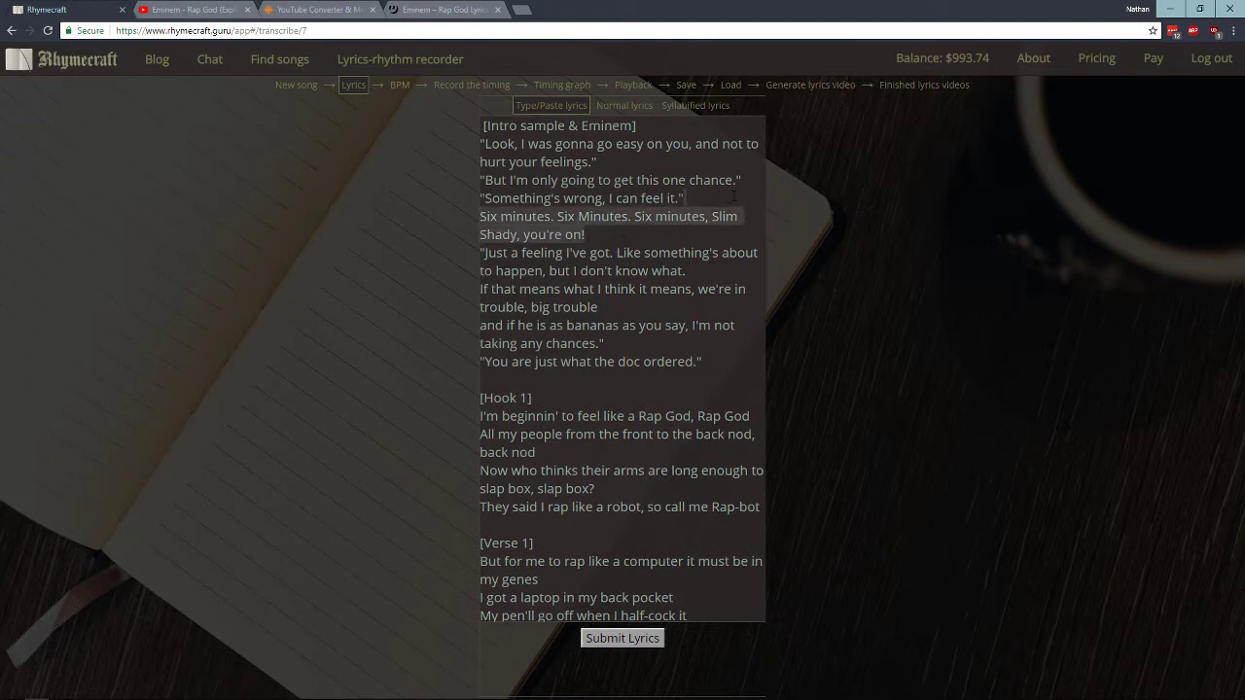
pyautogui.press('BackSpace')
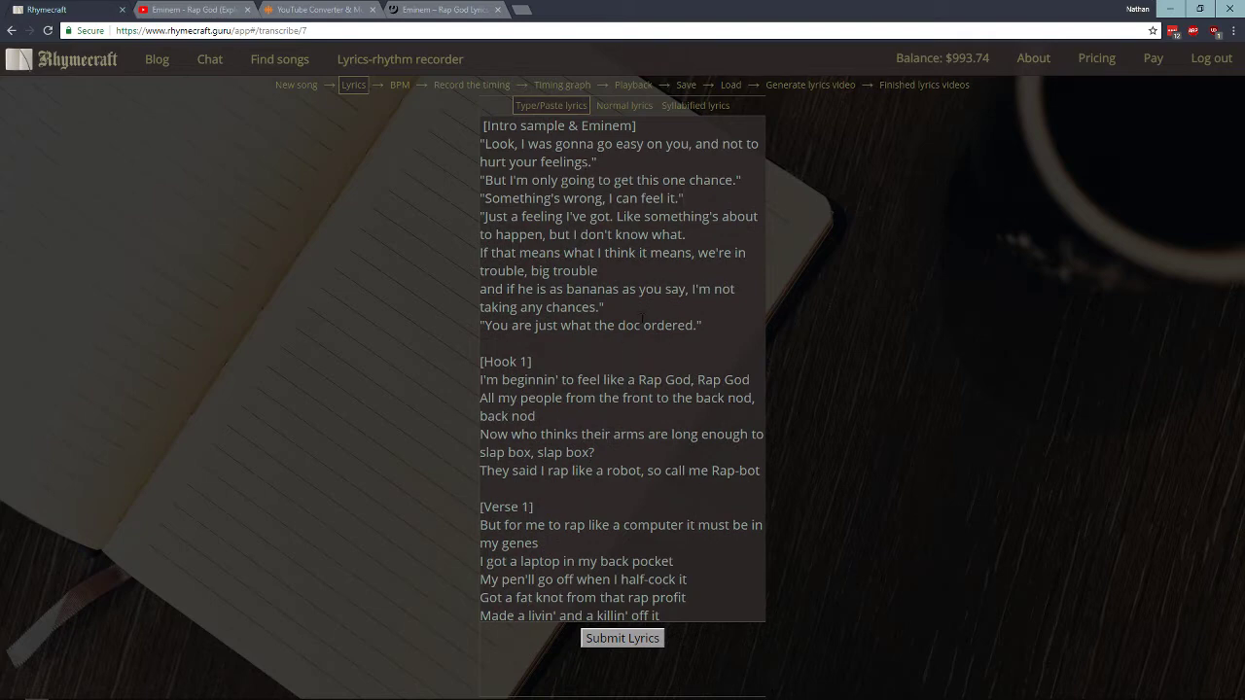
pyautogui.scroll(-20, 642, 319)
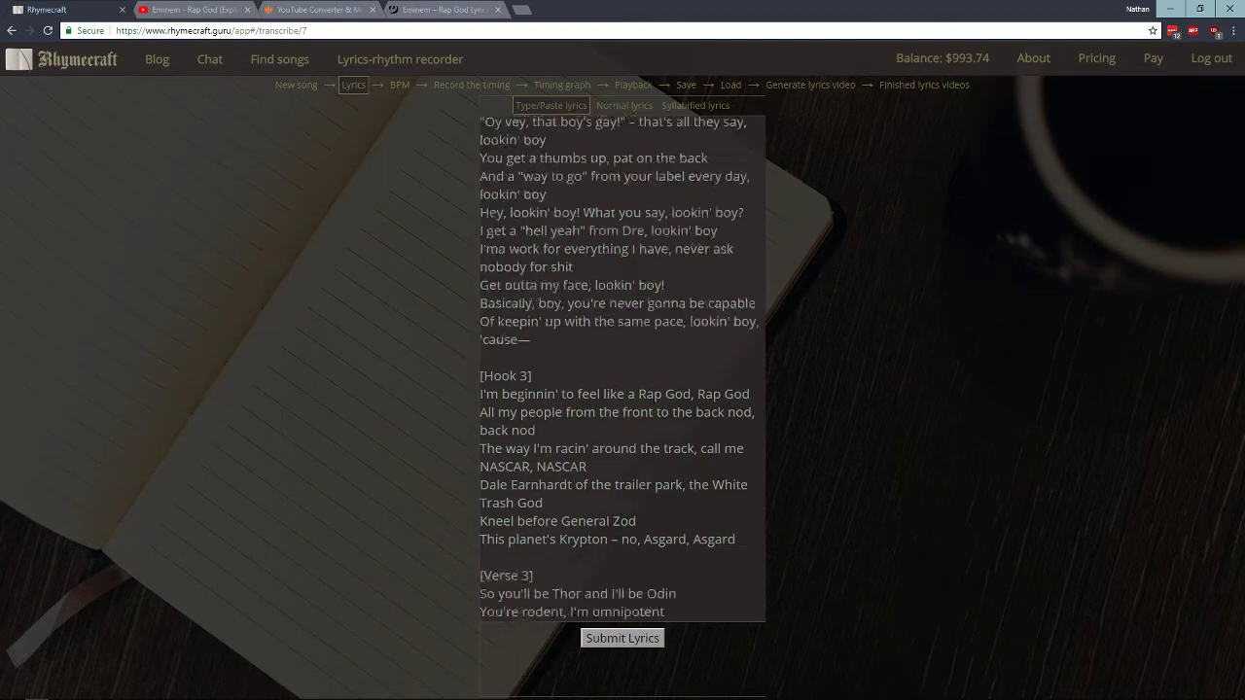
pyautogui.scroll(-15, 622, 370)
pyautogui.scroll(10, 622, 369)
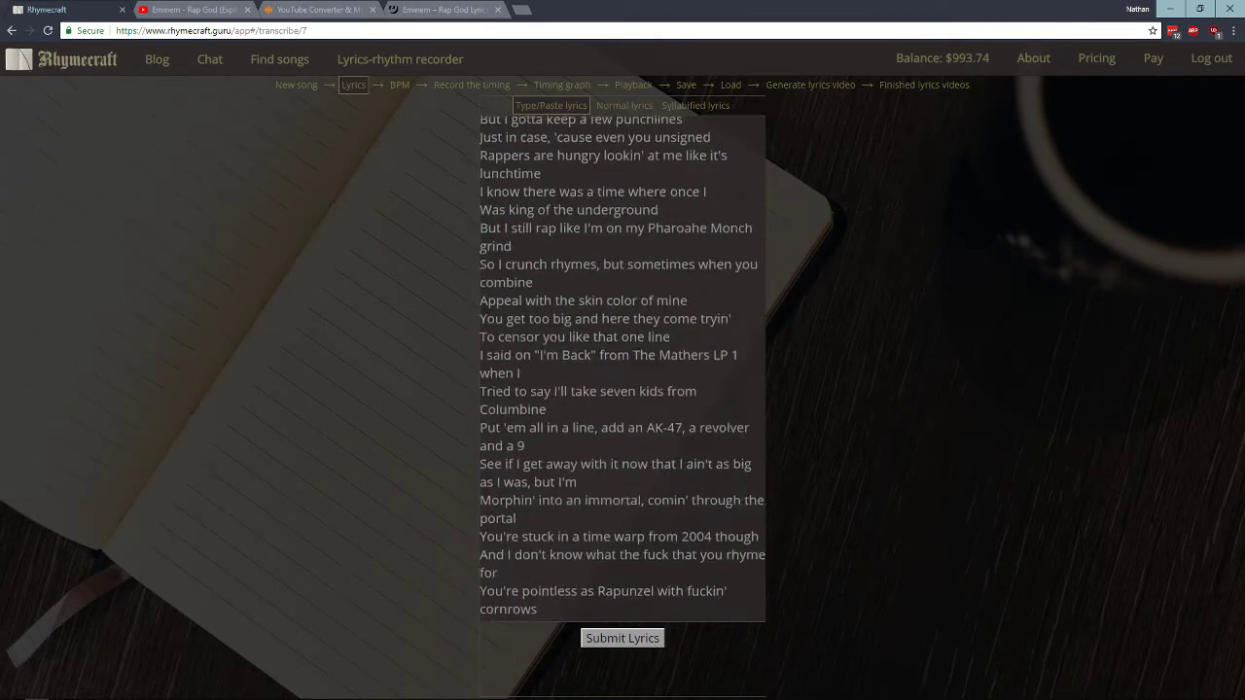
pyautogui.scroll(20, 618, 412)
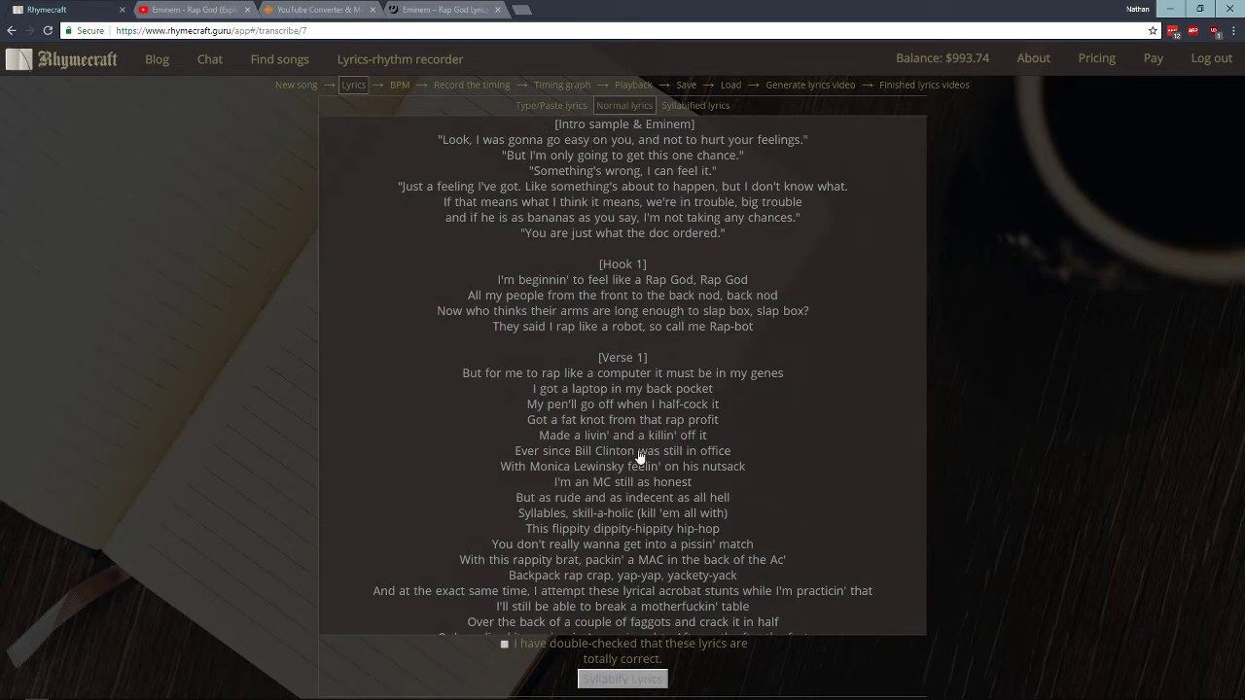
# - View the edit options for "something's" without changing it, and confirm the lyrics as double-checked to syllabify them
pyautogui.click(586, 194)
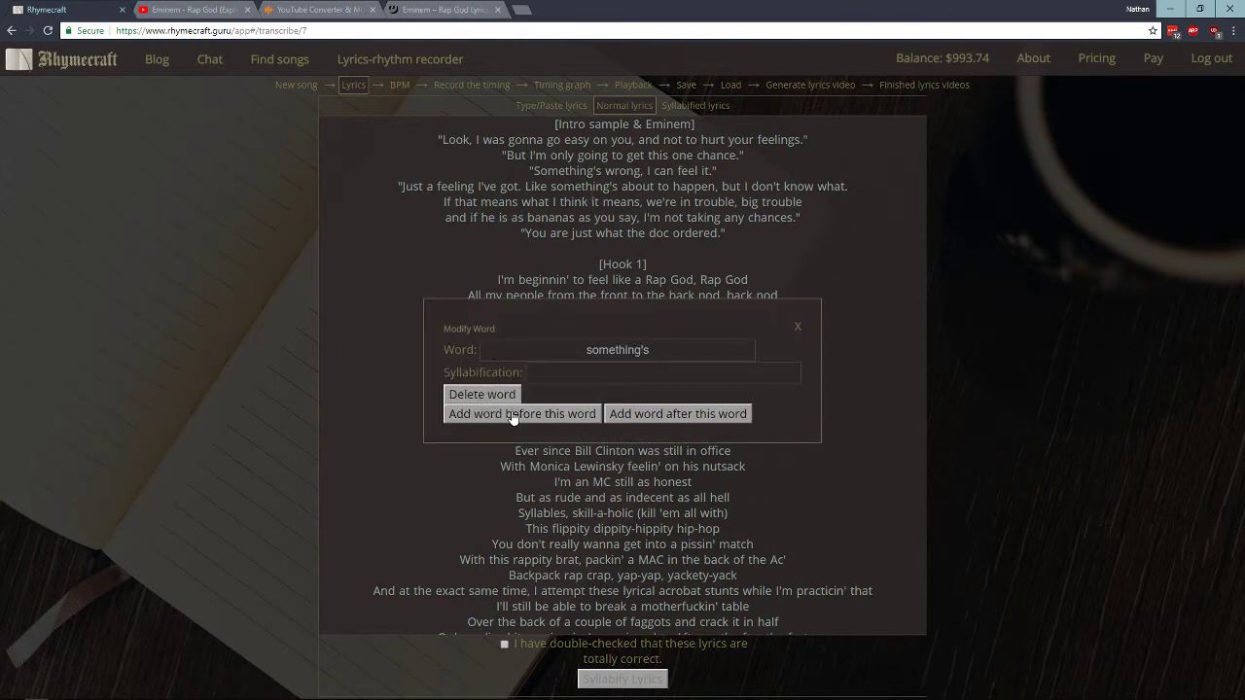
pyautogui.click(797, 328)
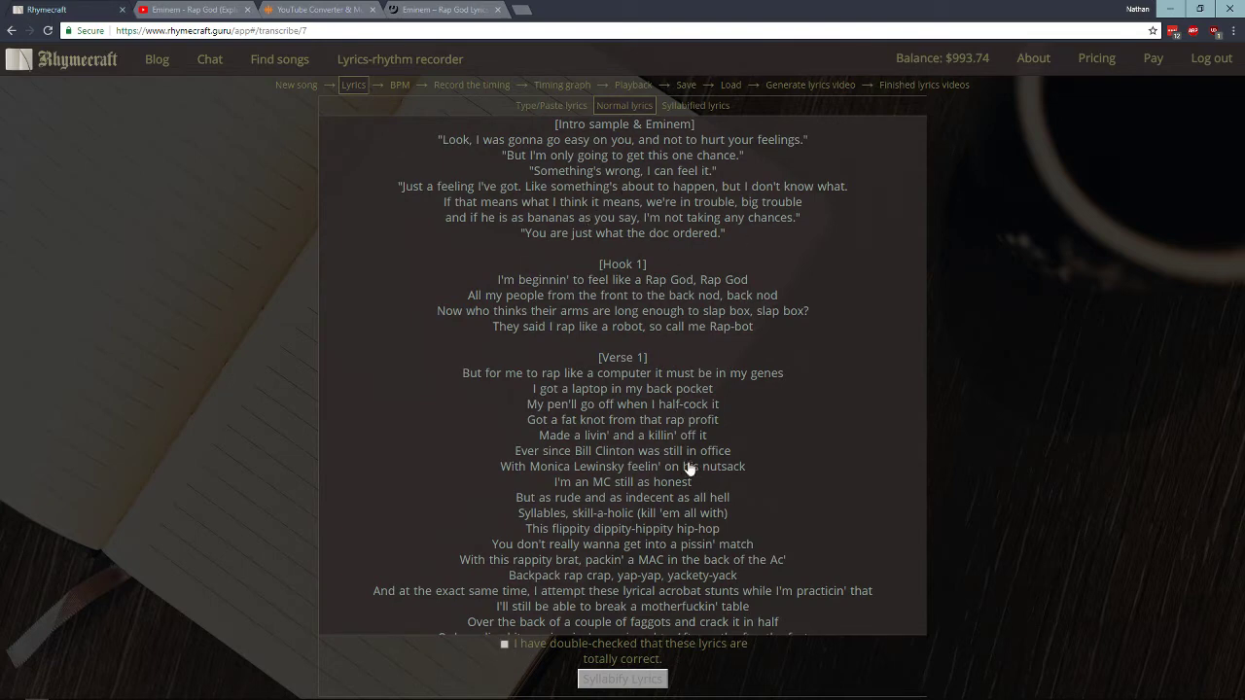
pyautogui.click(505, 645)
pyautogui.click(615, 679)
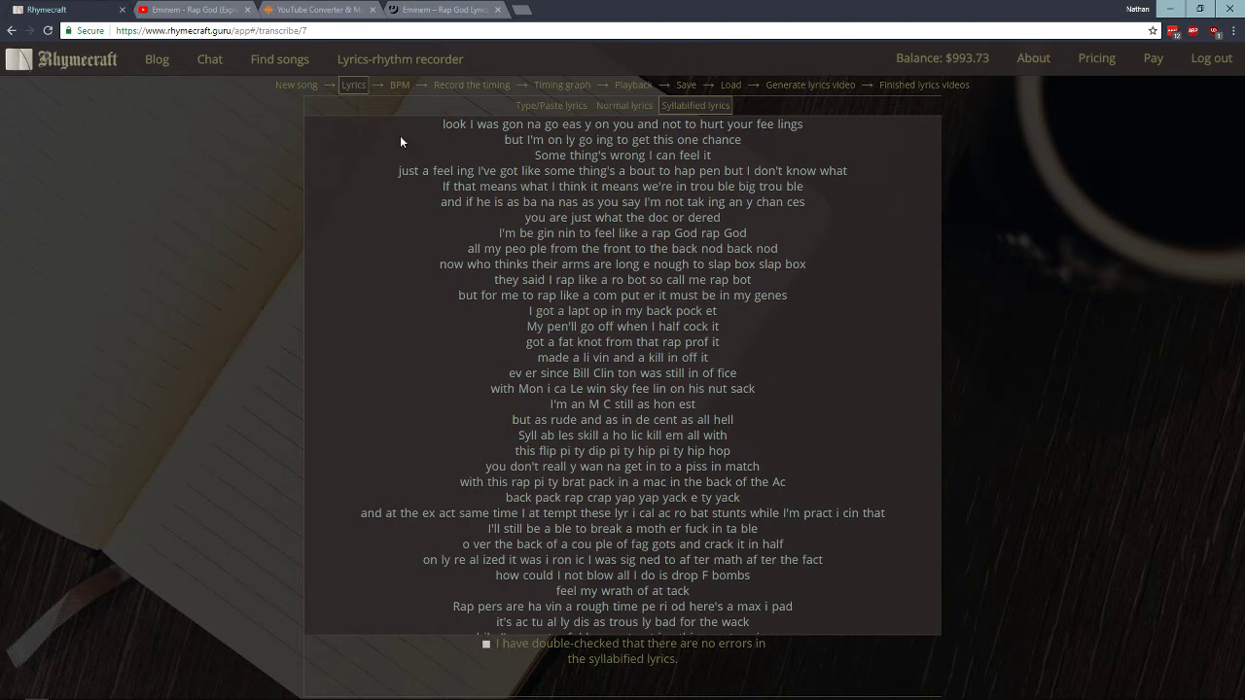
# - Try changing the syllabification of "Something's" in the third lyric line to "Som,e,thin,g's"
pyautogui.click(549, 158)
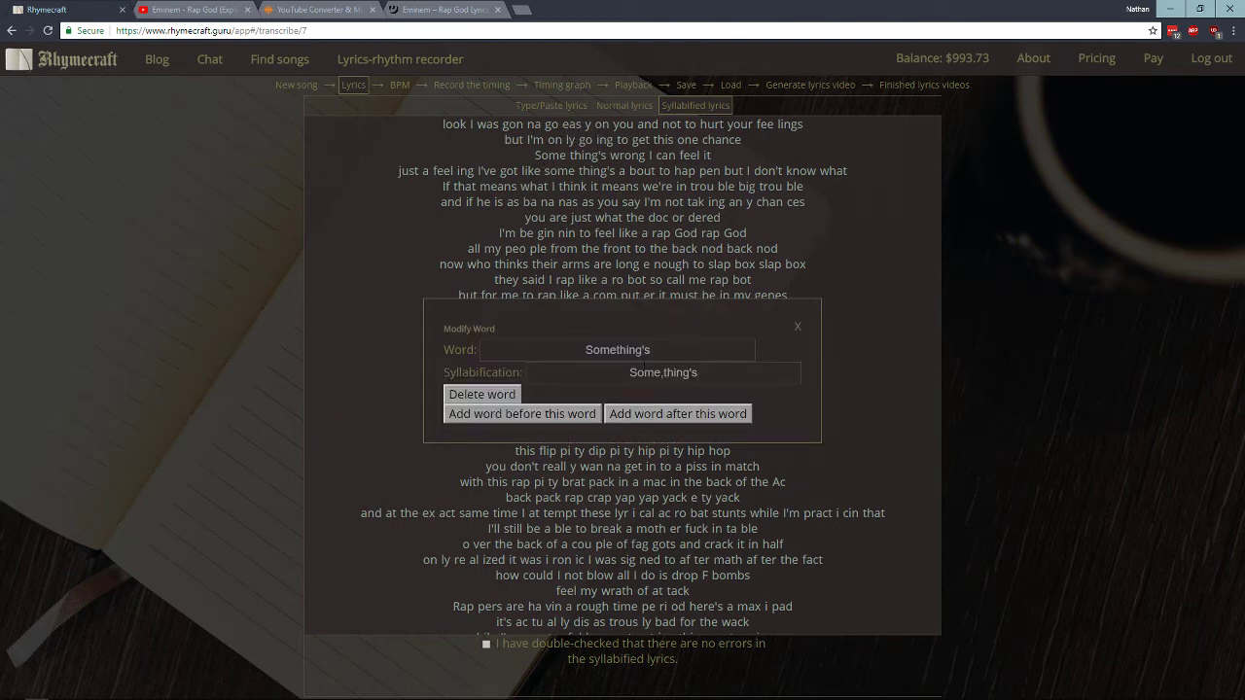
pyautogui.doubleClick(573, 356)
pyautogui.click(663, 373)
pyautogui.press('Left')
pyautogui.press('Left')
pyautogui.write(',')
pyautogui.press('Right')
pyautogui.press('Right')
pyautogui.press('Right')
pyautogui.press('Right')
pyautogui.press('Right')
pyautogui.press('Right')
pyautogui.write(',')
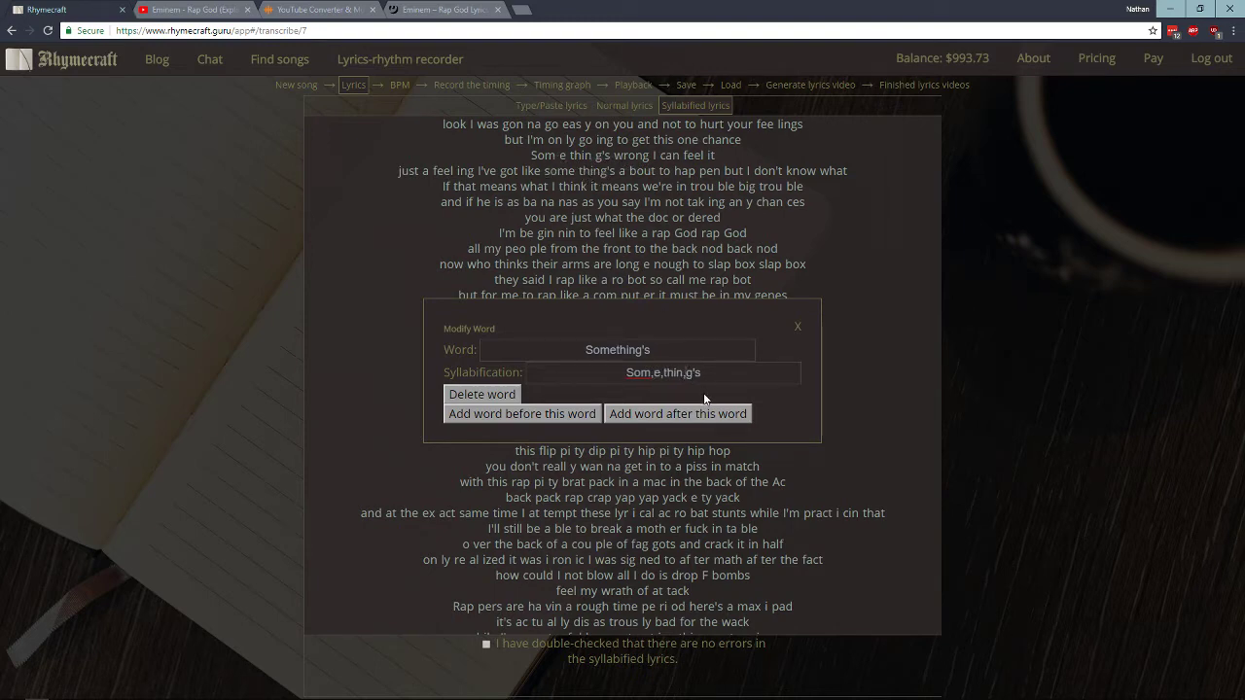
# - Restore the syllabification of "Something's" to "Some,thing's" and close the word editor
pyautogui.press('BackSpace')
pyautogui.press('BackSpace')
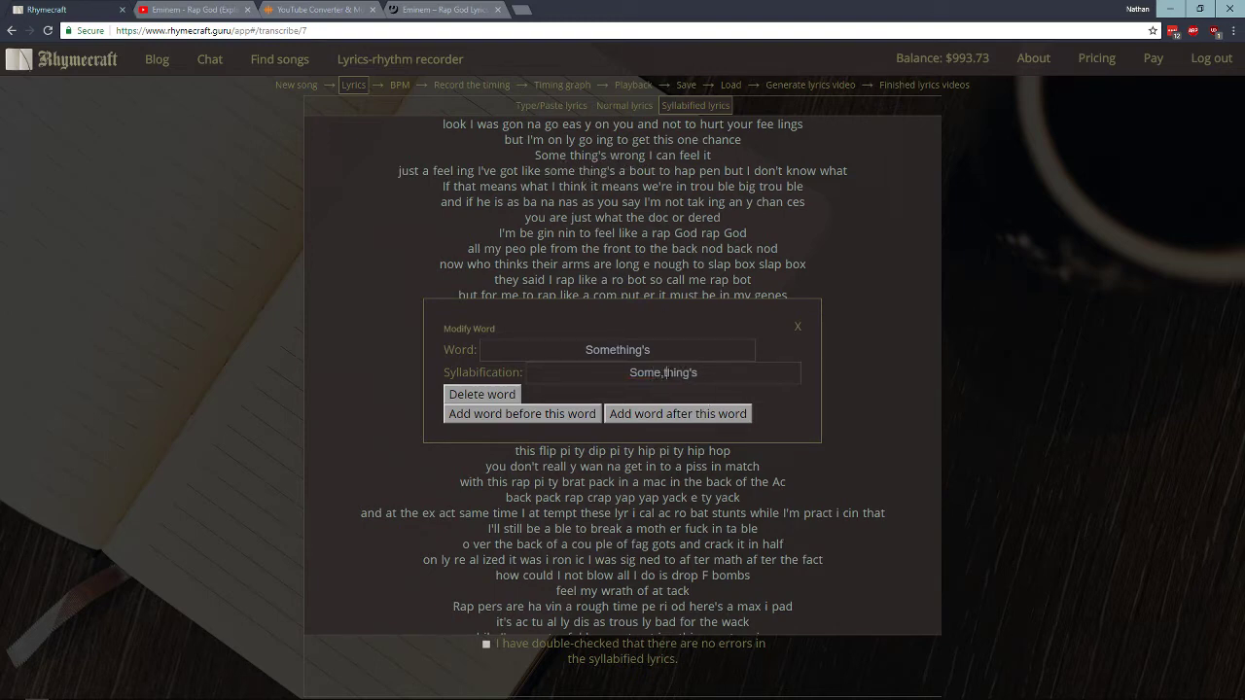
pyautogui.press('BackSpace')
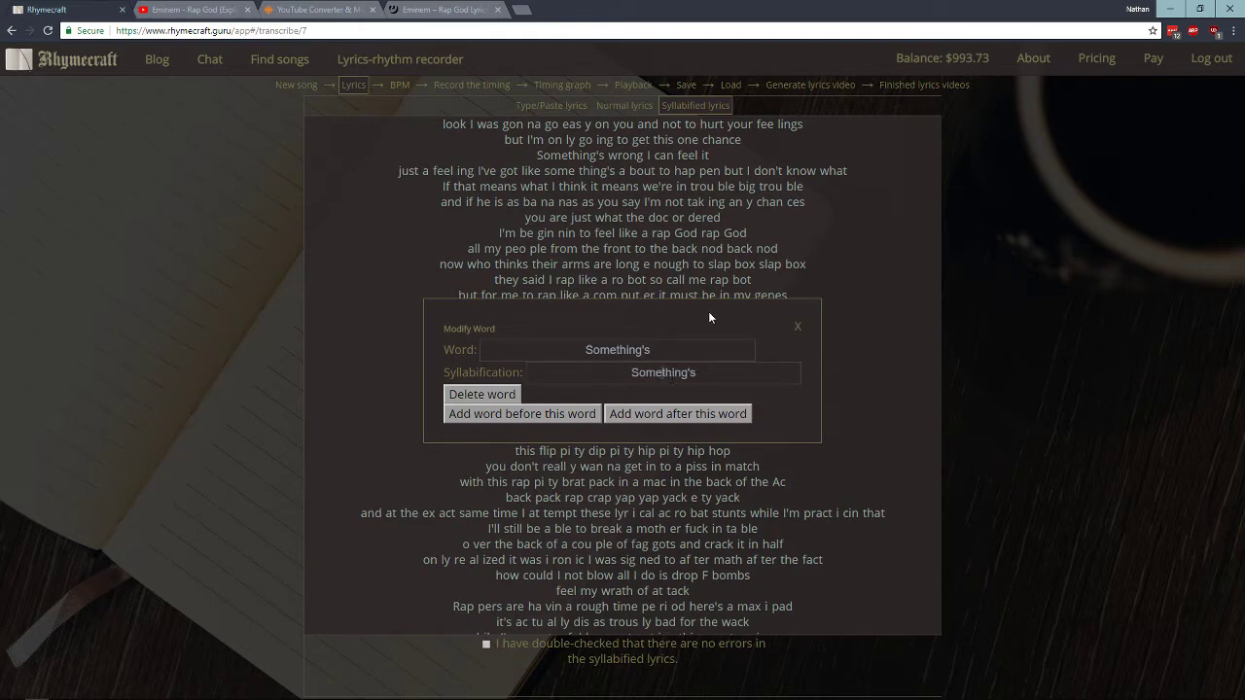
pyautogui.write(',')
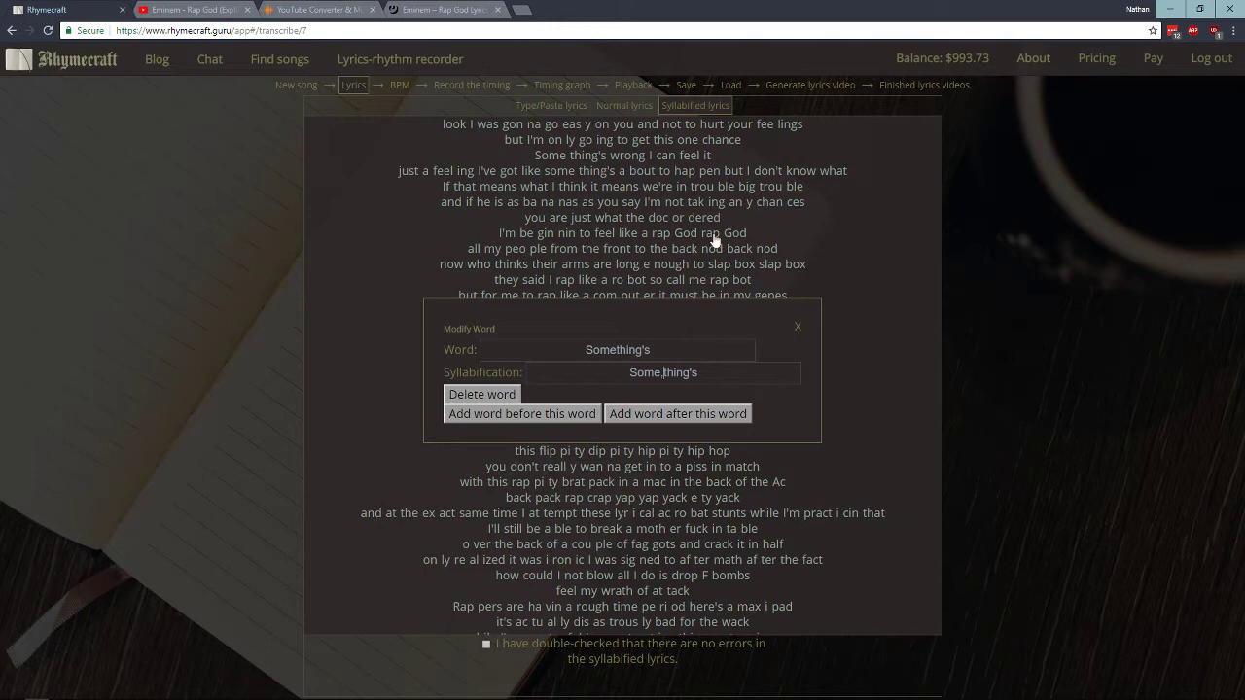
pyautogui.click(799, 328)
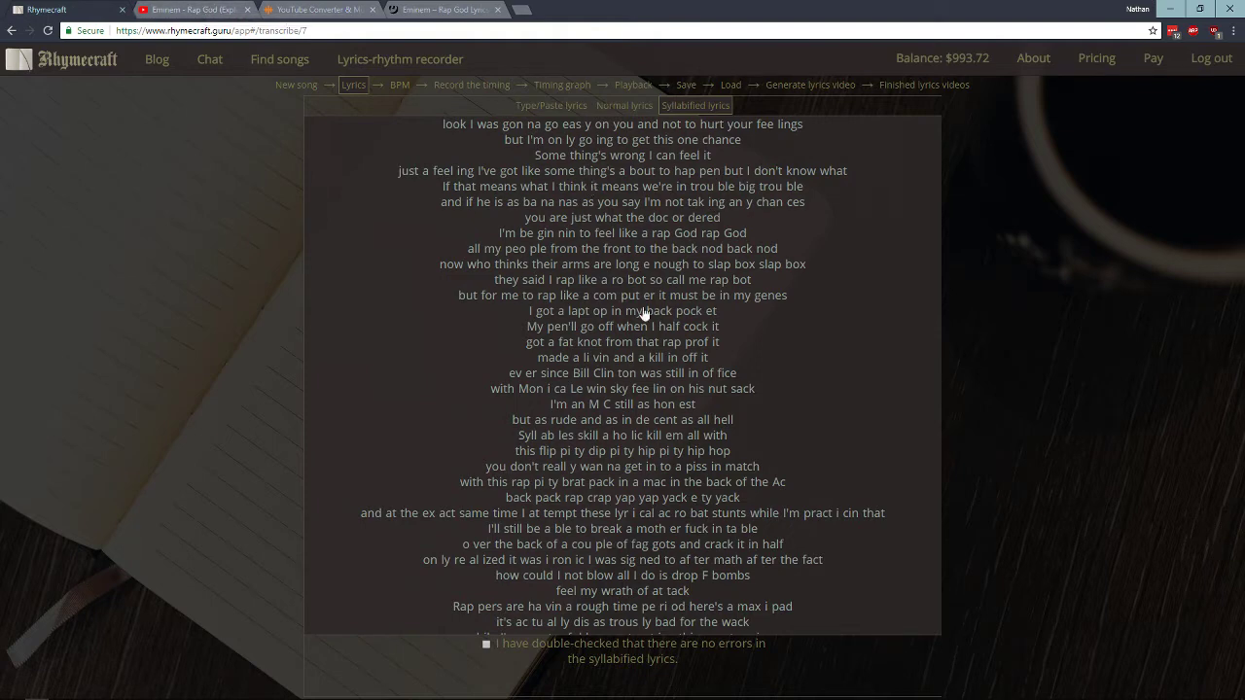
# - Copy the web address of the "Eminem - Rap God (Explicit)" video on YouTube
pyautogui.click(190, 9)
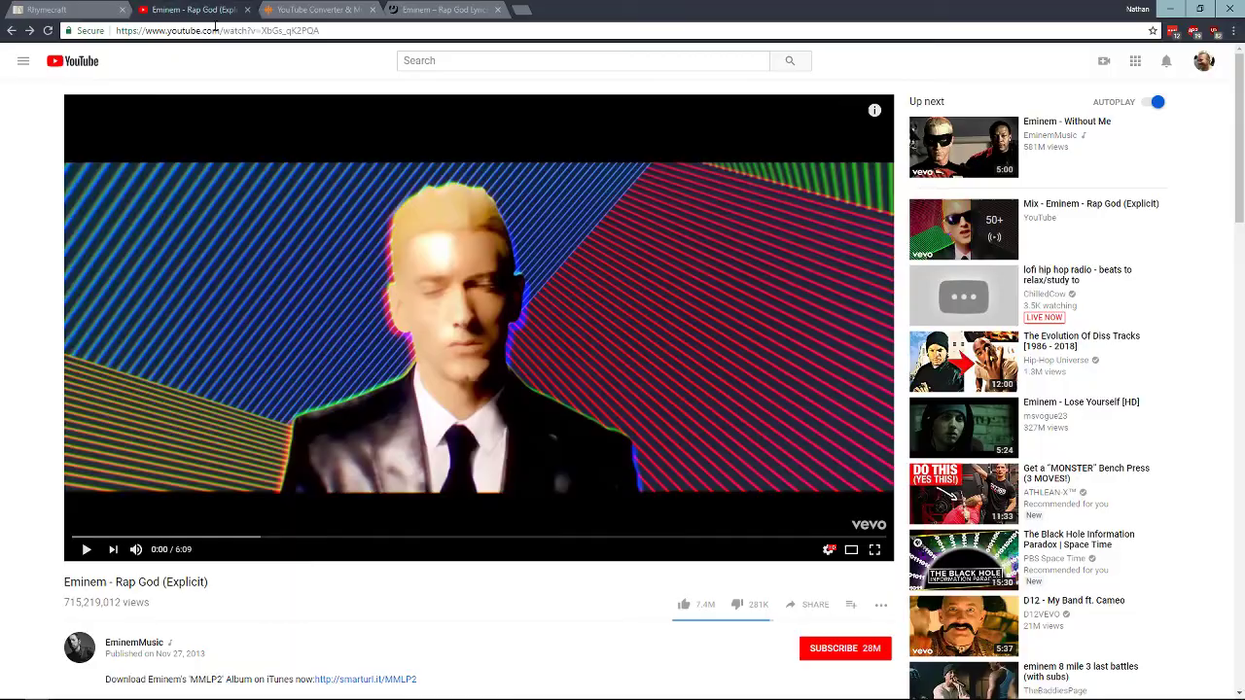
pyautogui.click(101, 7)
pyautogui.click(193, 10)
pyautogui.click(224, 31)
pyautogui.hotkey('ctrl', 'c')
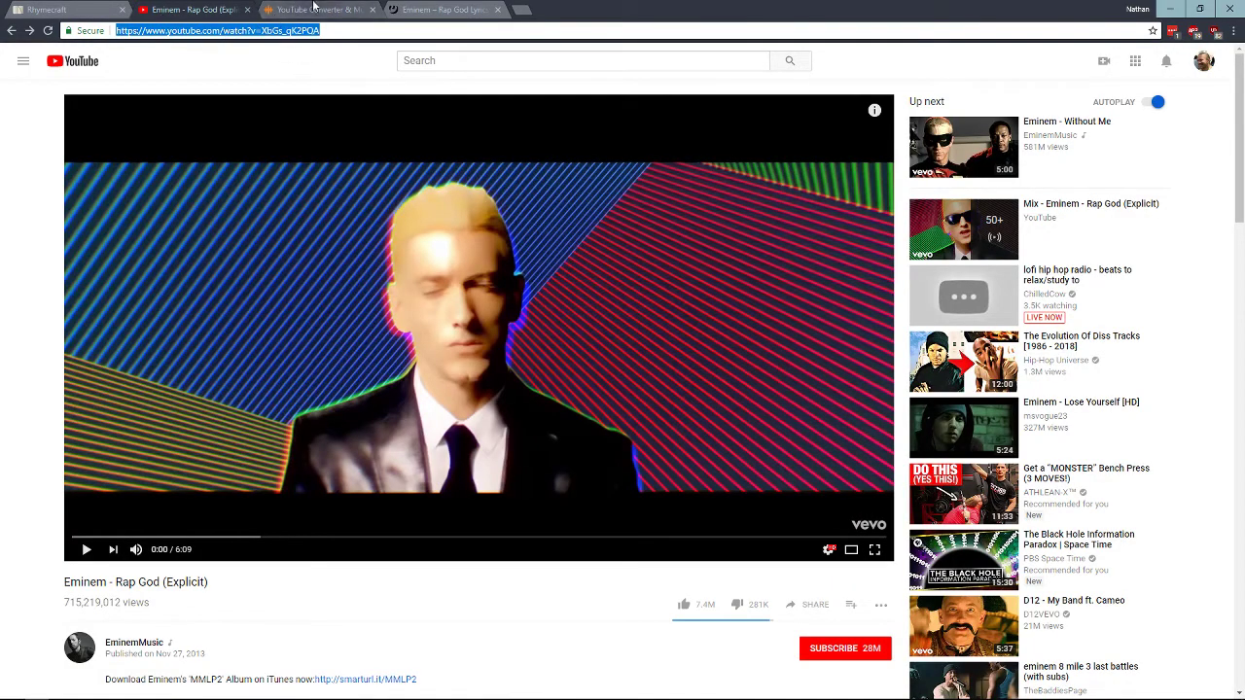
# - Paste the video link into the FLVTO converter, accept its terms of use, and convert and download it as MP3
pyautogui.click(316, 10)
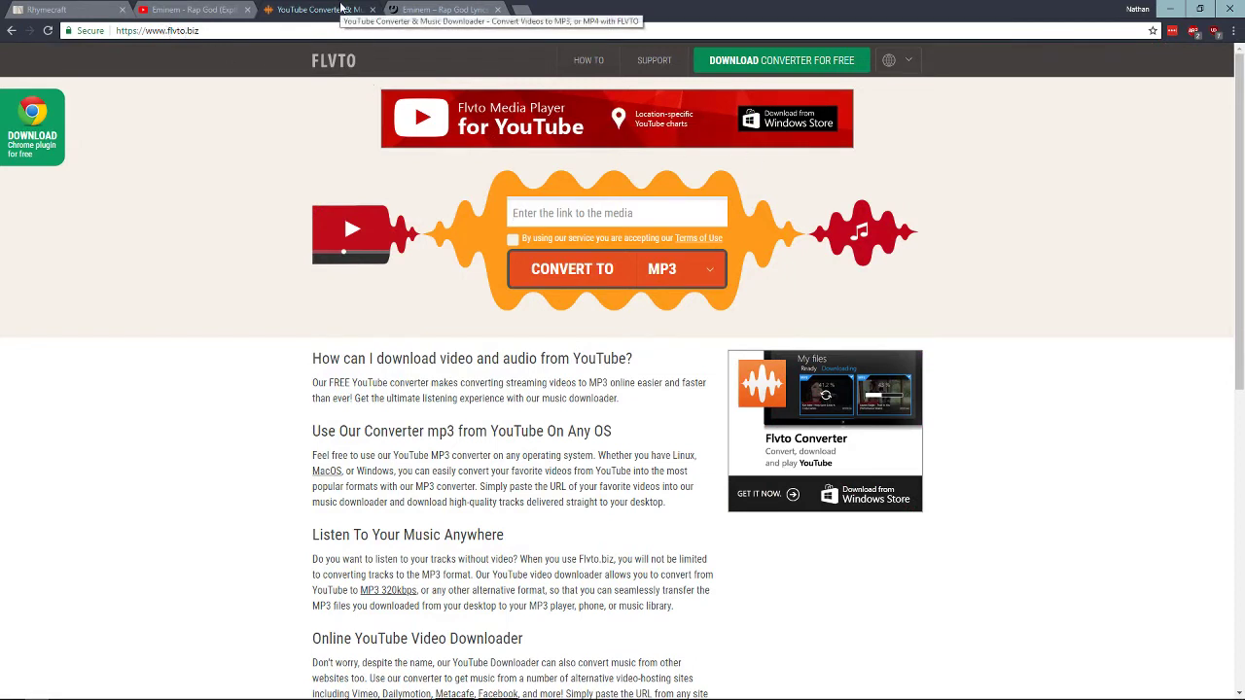
pyautogui.click(610, 213)
pyautogui.hotkey('ctrl', 'v')
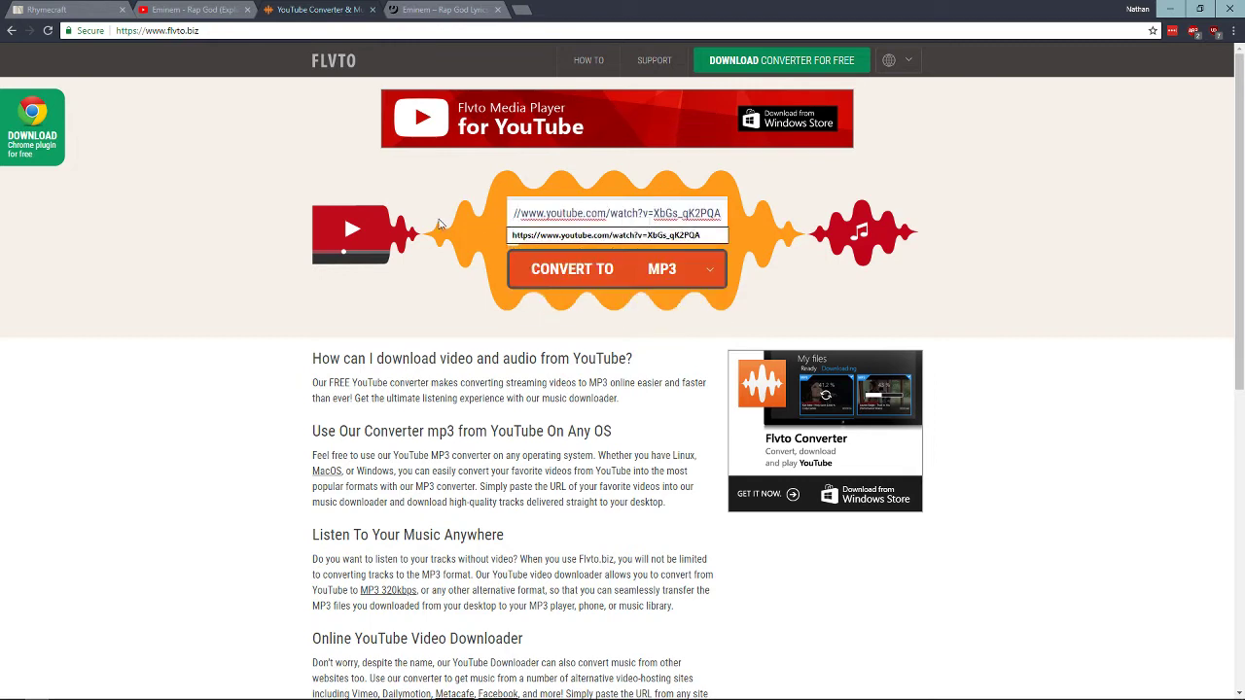
pyautogui.click(478, 245)
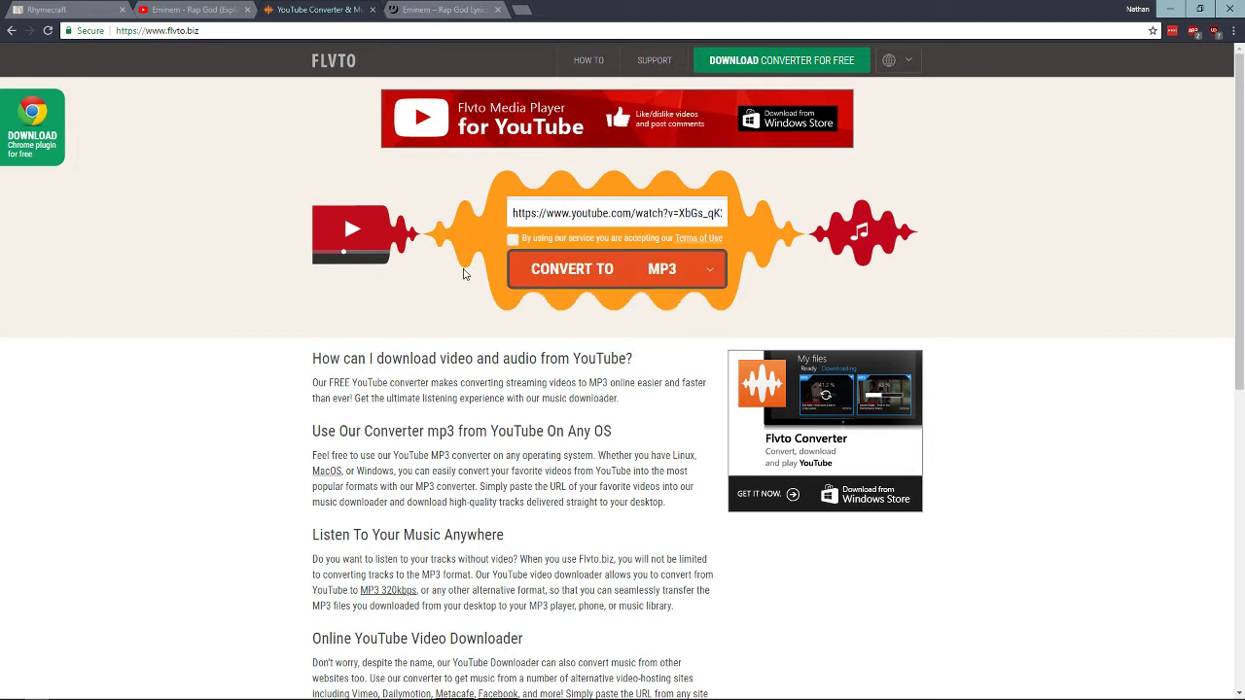
pyautogui.click(513, 239)
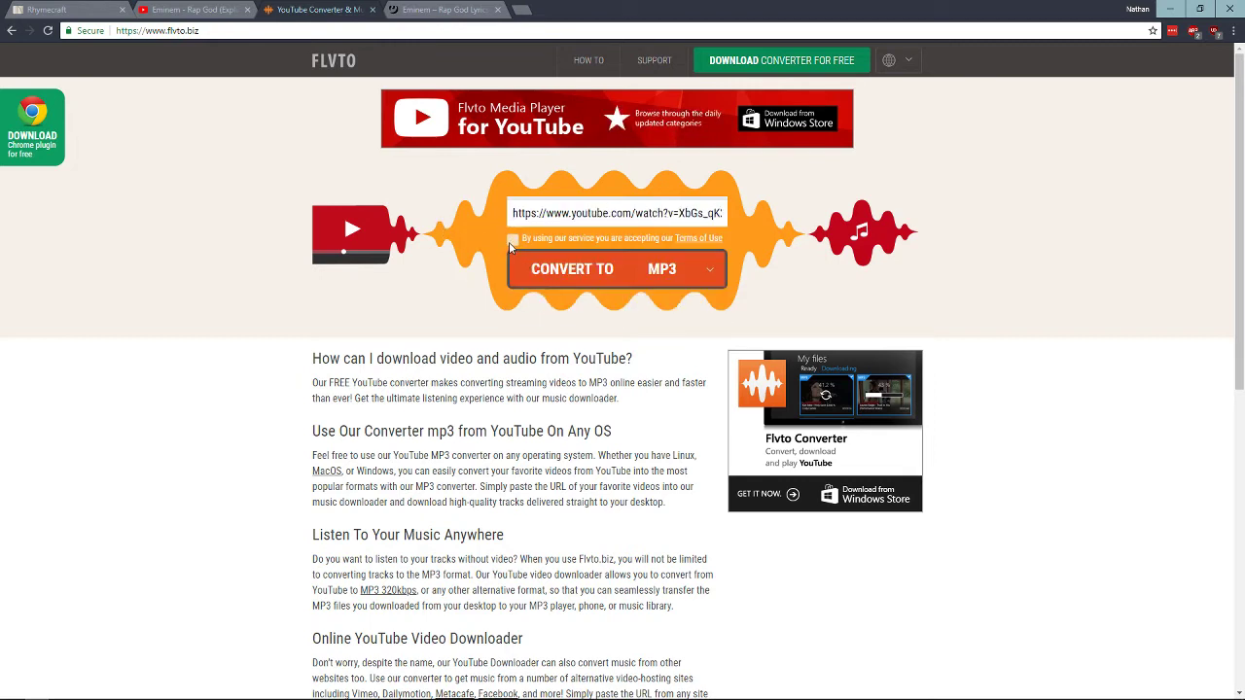
pyautogui.click(597, 282)
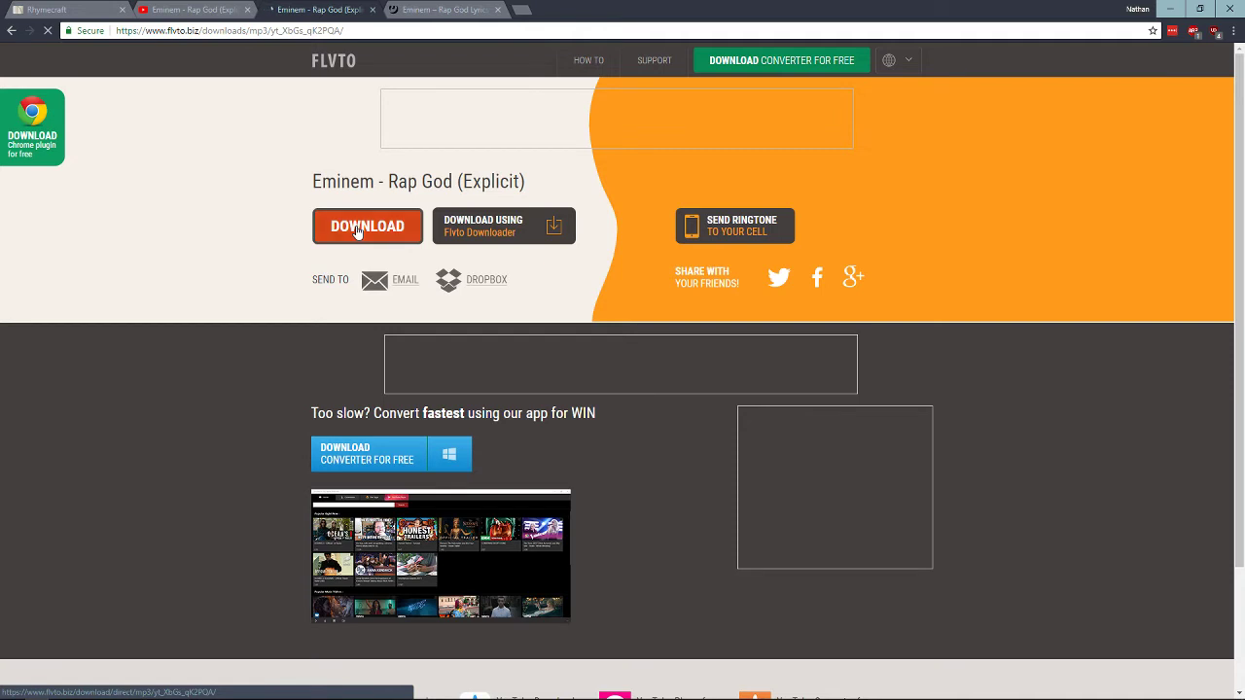
pyautogui.click(357, 229)
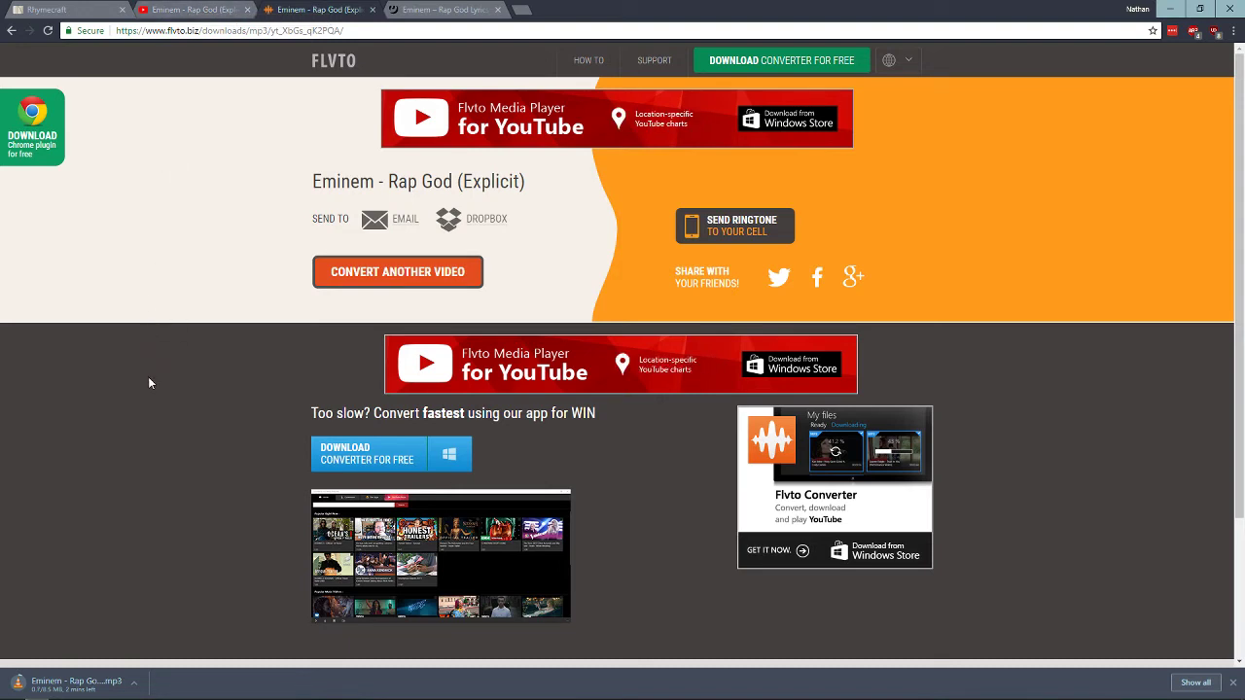
# - Switch to File Explorer and open the audio folder inside the Rhymecraft folder
pyautogui.moveTo(128, 696)
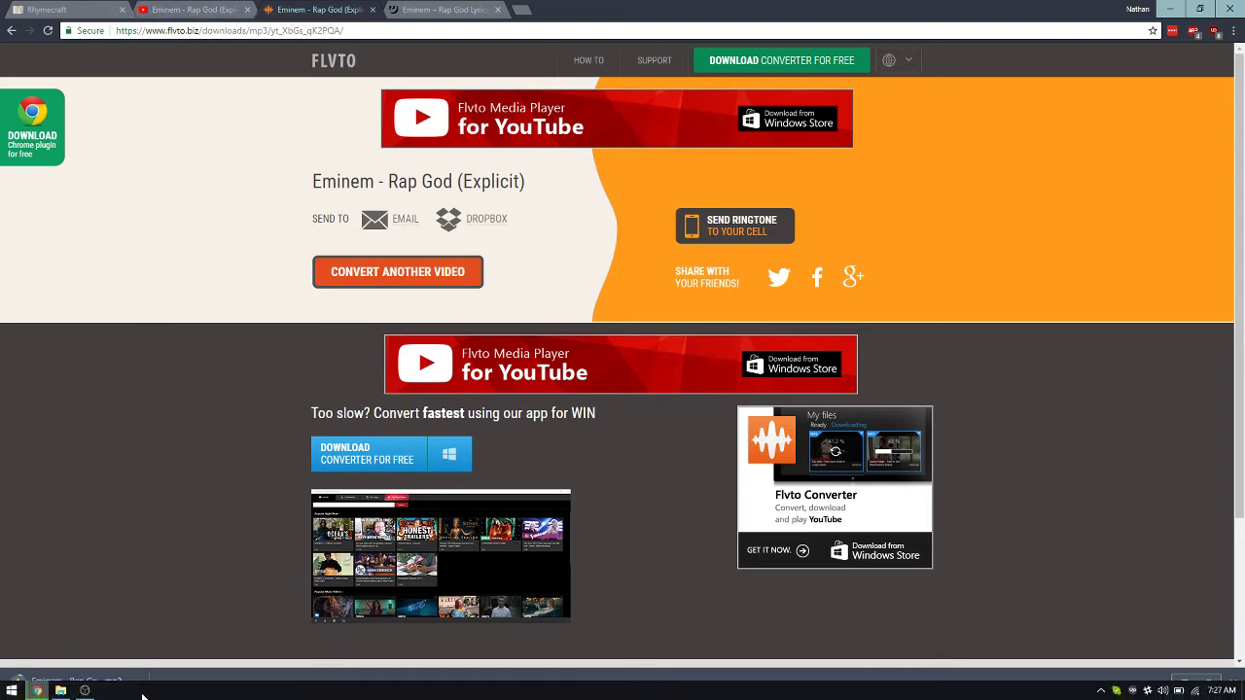
pyautogui.click(60, 691)
pyautogui.click(538, 158)
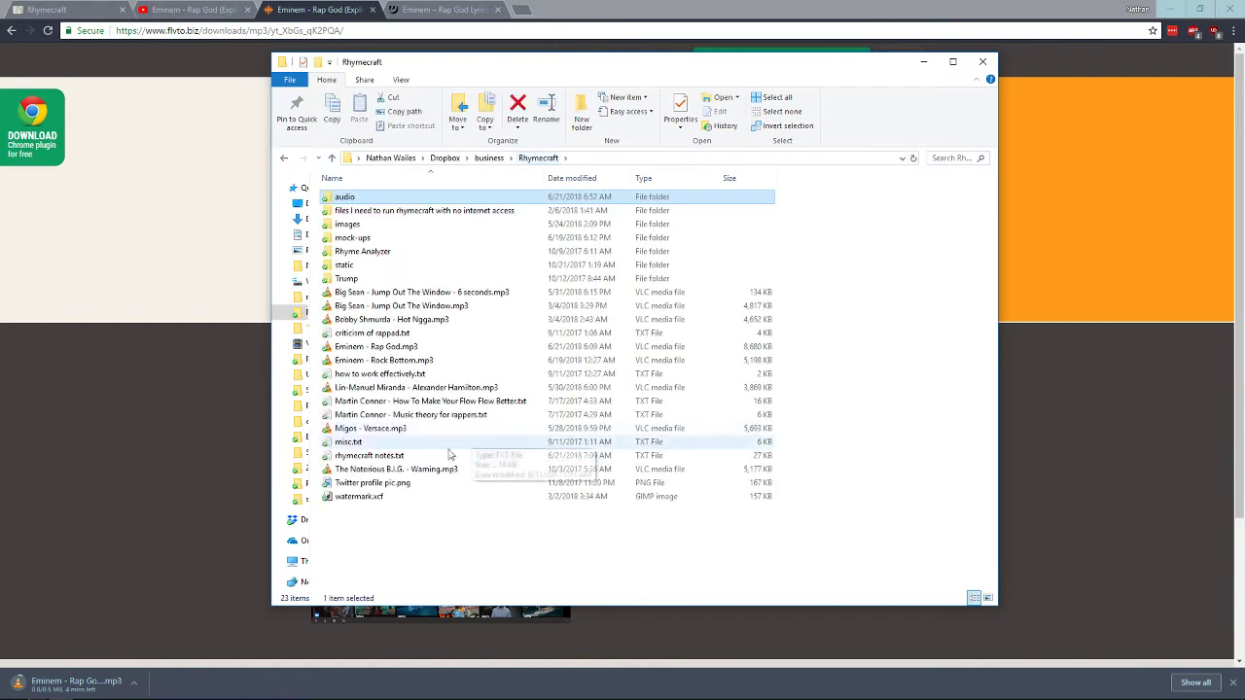
pyautogui.click(377, 347)
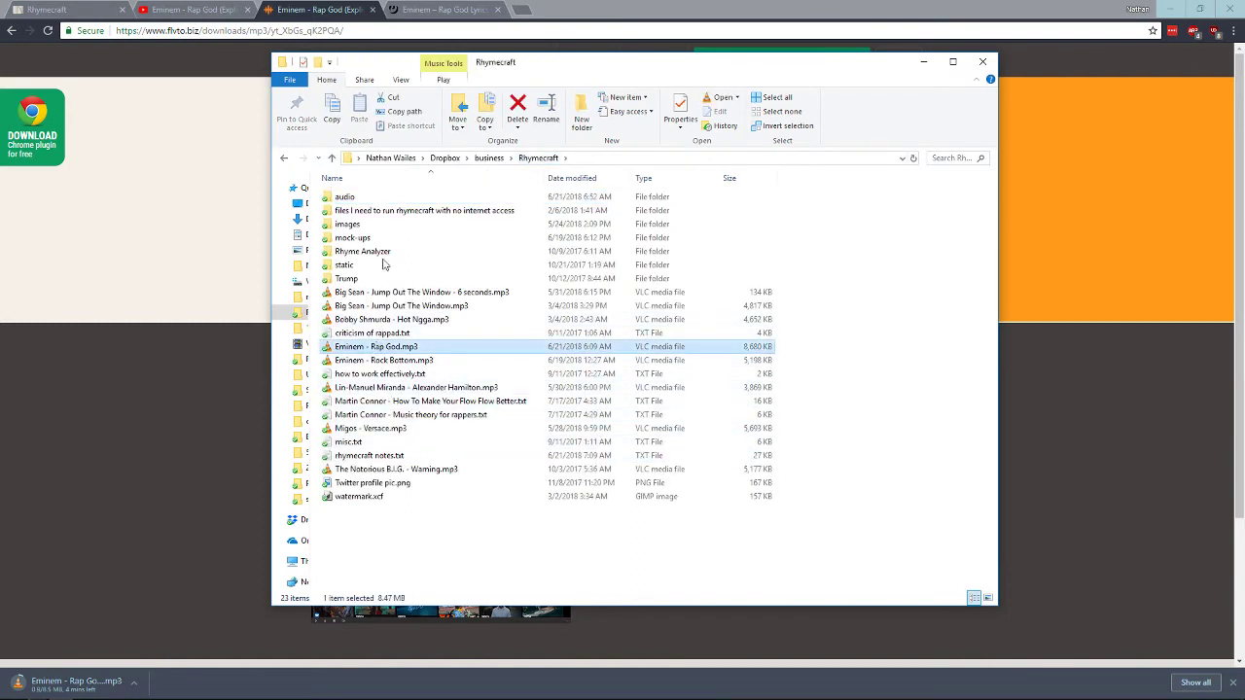
pyautogui.doubleClick(344, 197)
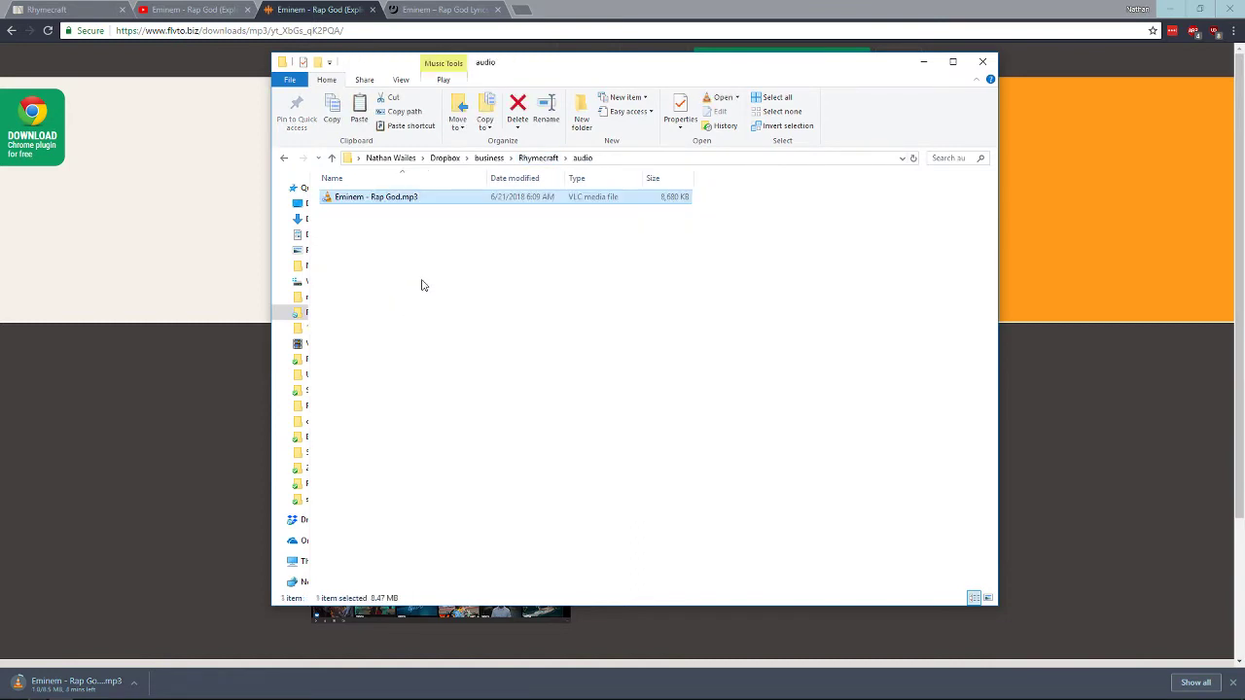
# - Cancel the running MP3 download and copy the Dropbox link of "Eminem - Rap God.mp3" from the audio folder
pyautogui.click(134, 682)
pyautogui.click(137, 666)
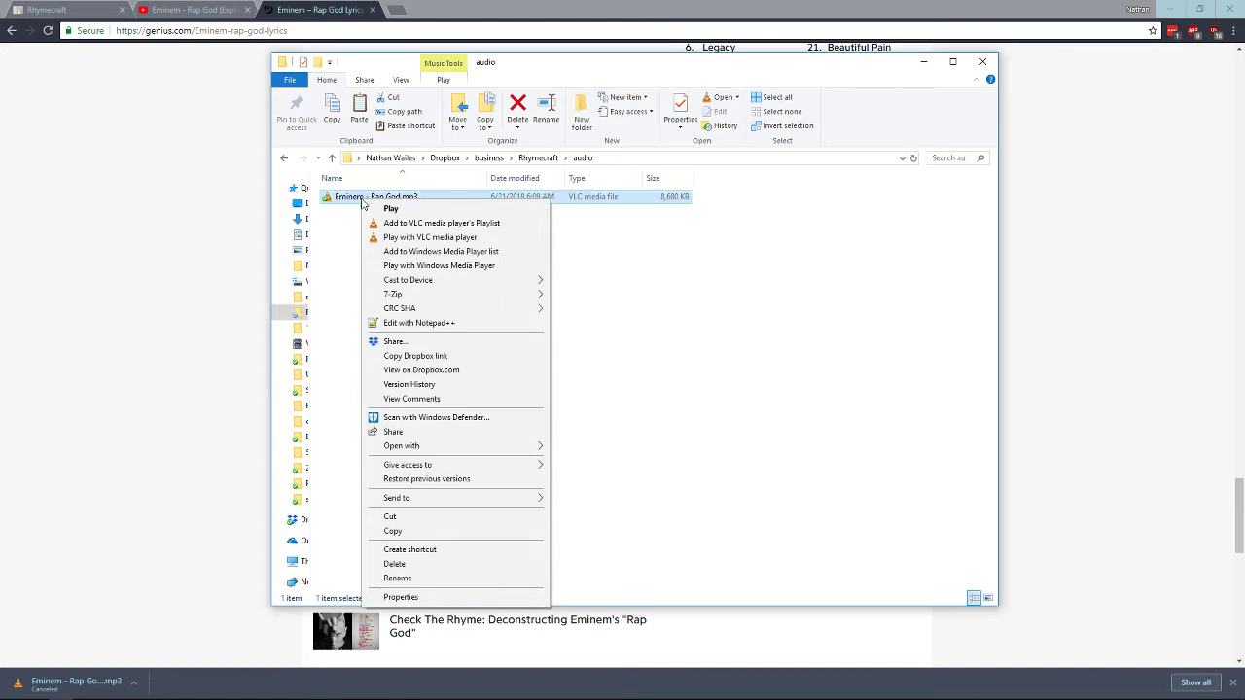
pyautogui.click(429, 356)
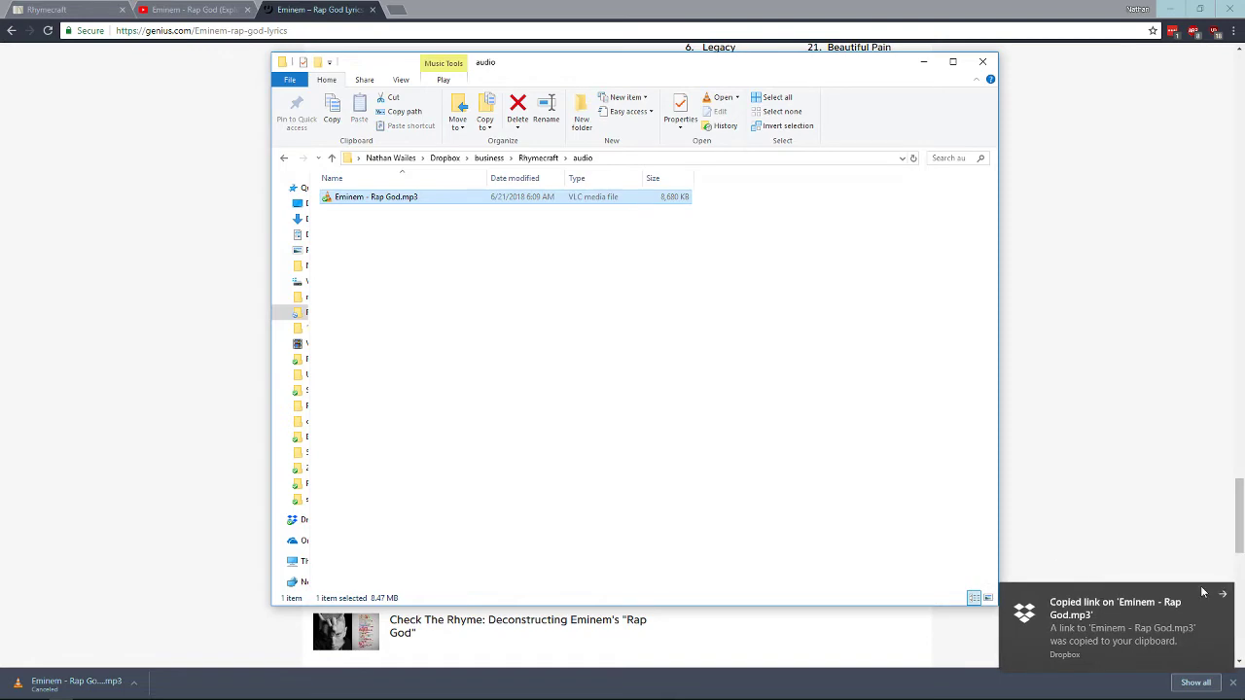
# - Return to the Rhymecraft page and show the section for recording the timing of the lyrics
pyautogui.click(166, 192)
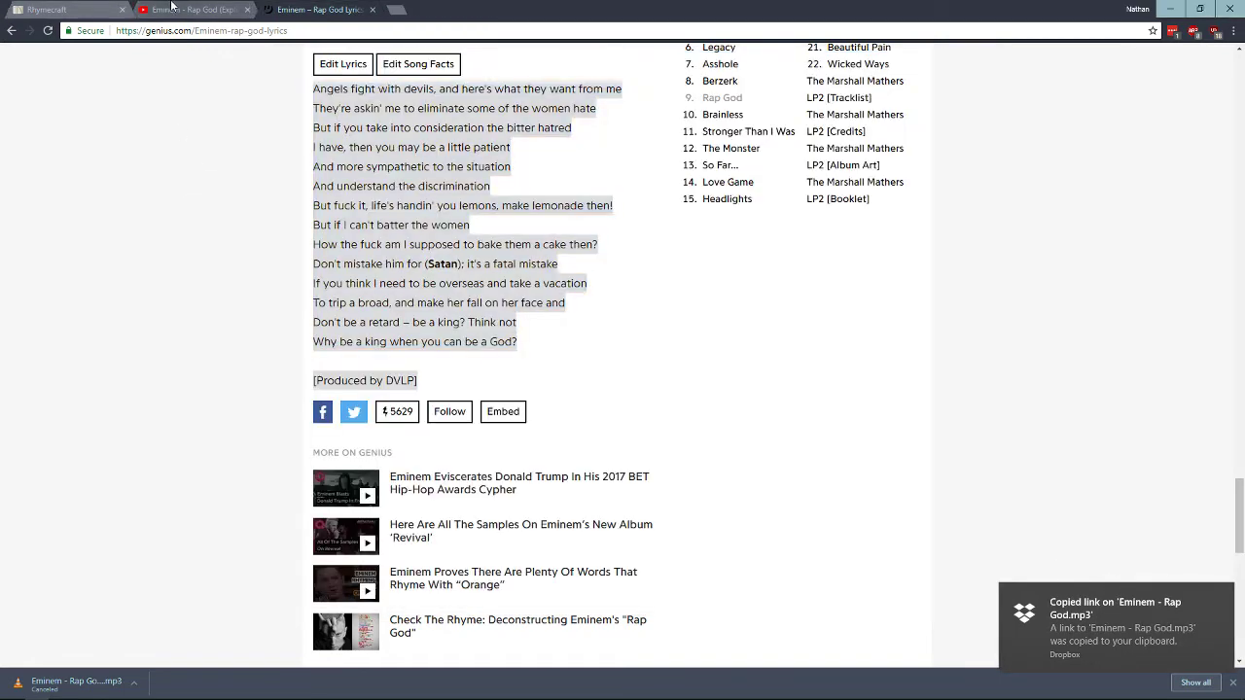
pyautogui.click(80, 9)
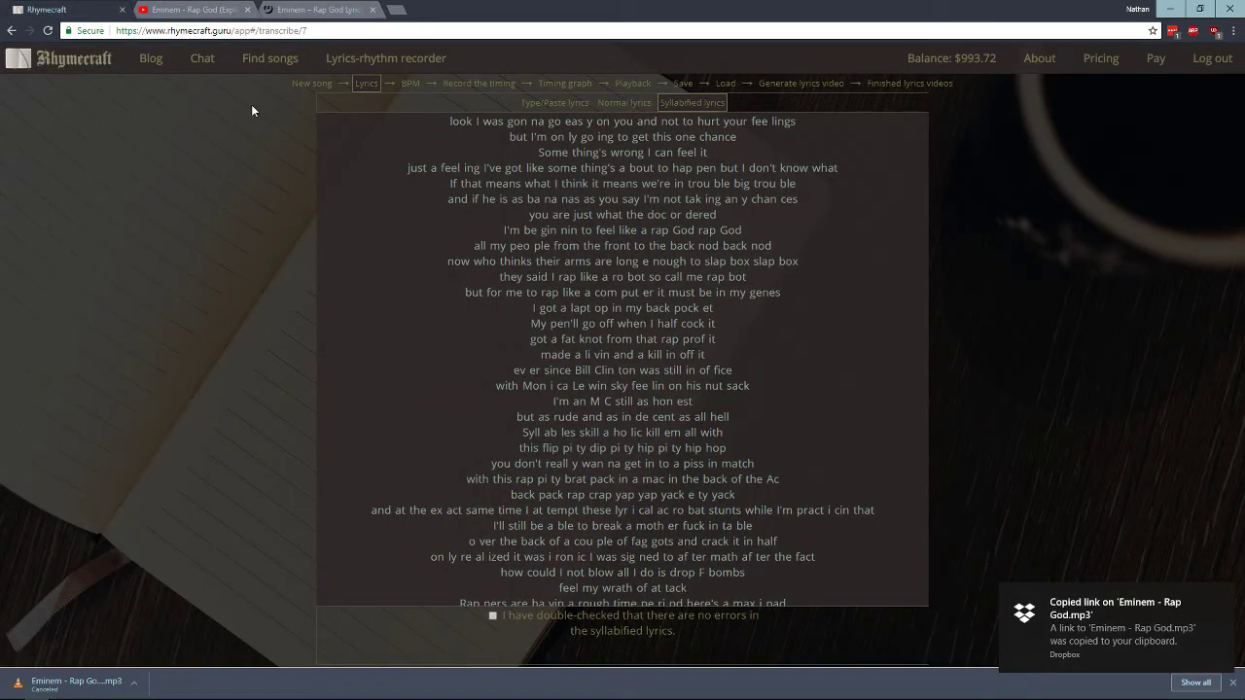
pyautogui.click(479, 86)
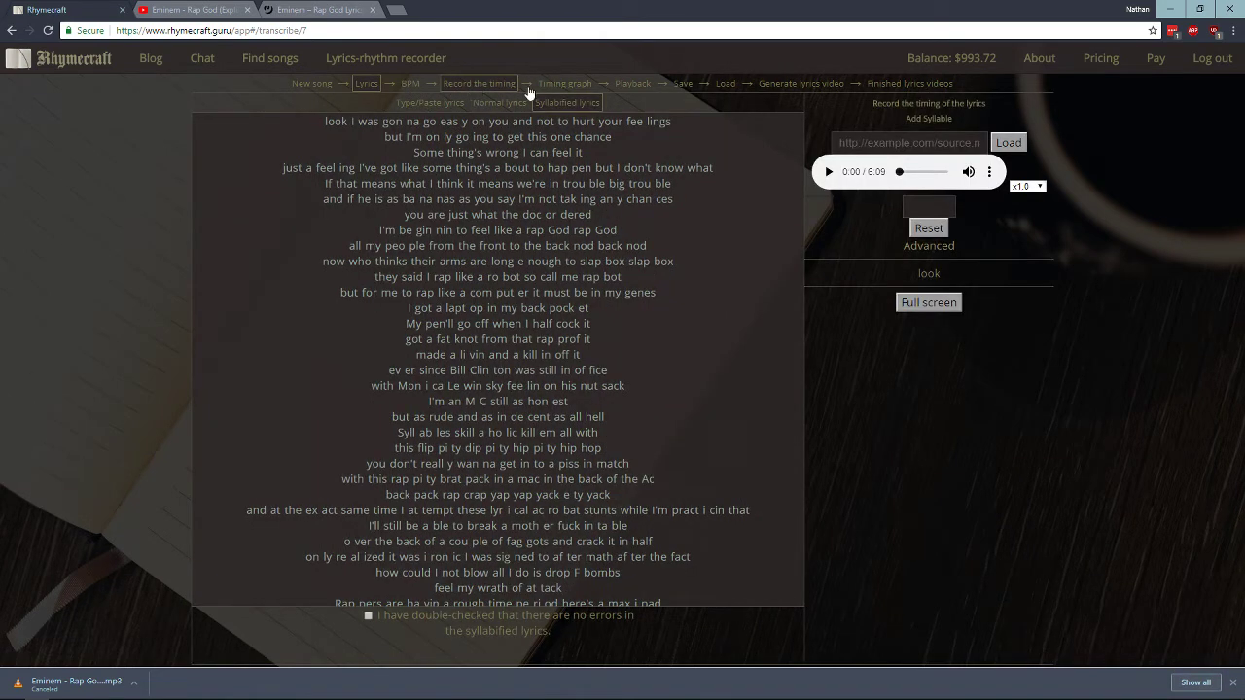
pyautogui.click(909, 142)
pyautogui.hotkey('ctrl', 'v')
pyautogui.hotkey('ctrl', 'a')
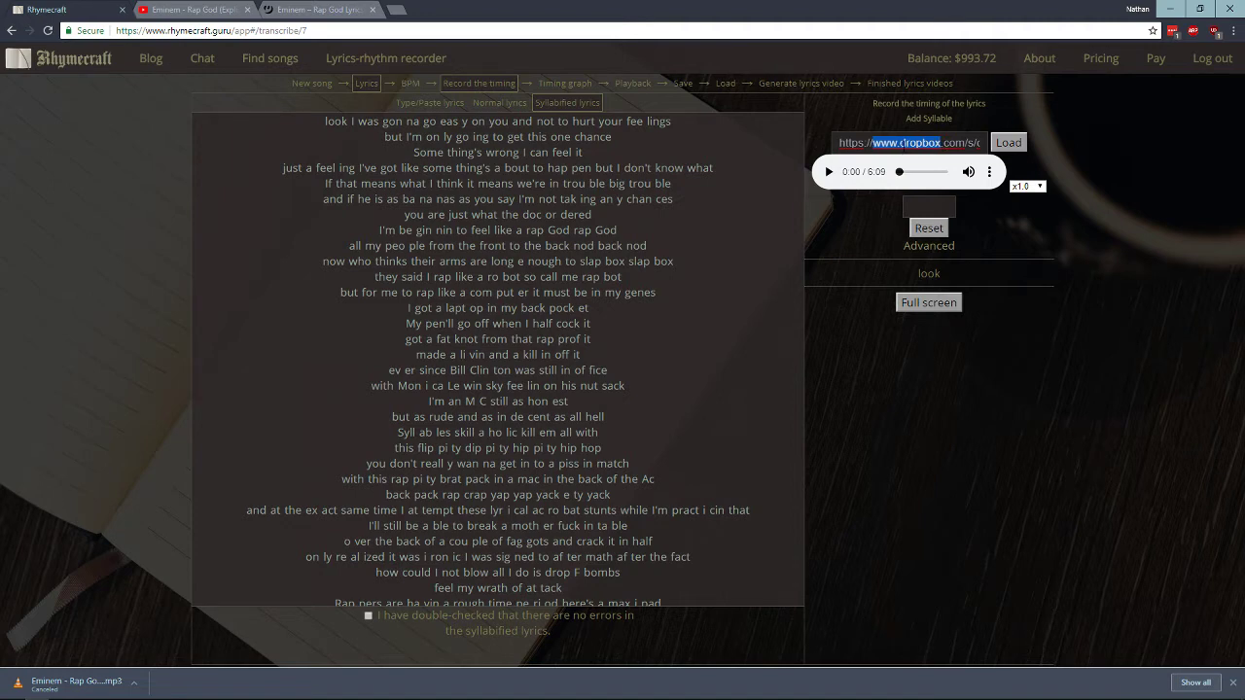
pyautogui.write('dl')
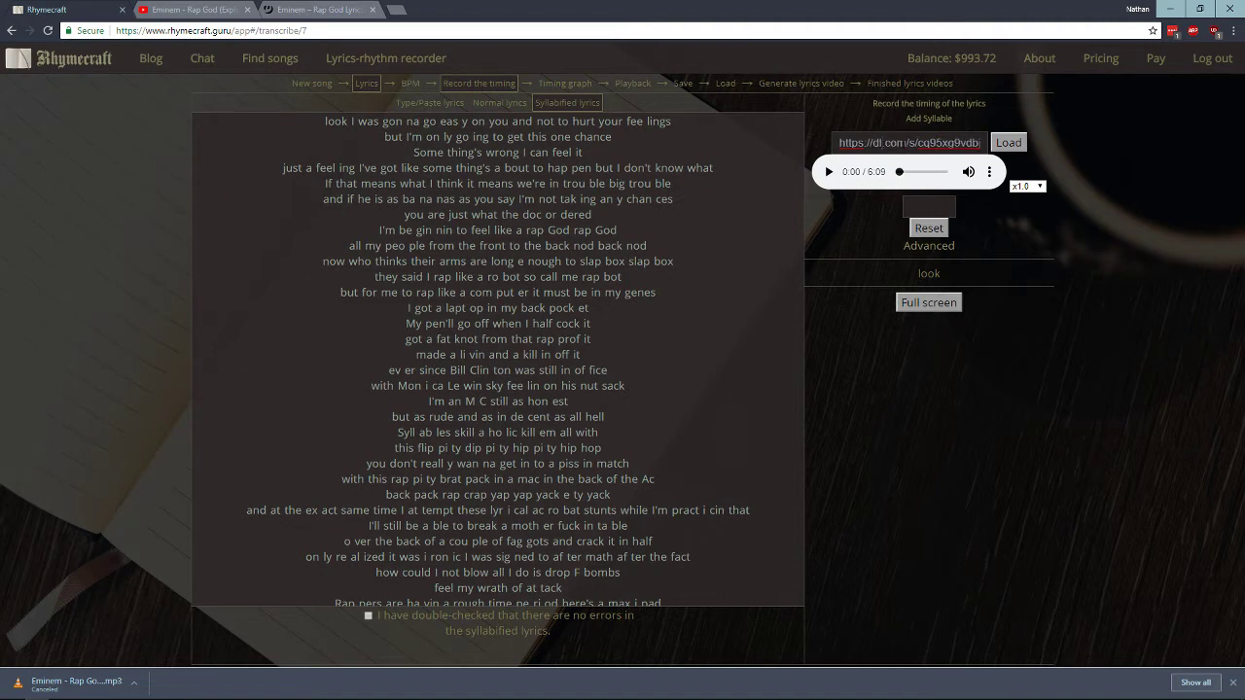
pyautogui.write('.dropboxuserconten')
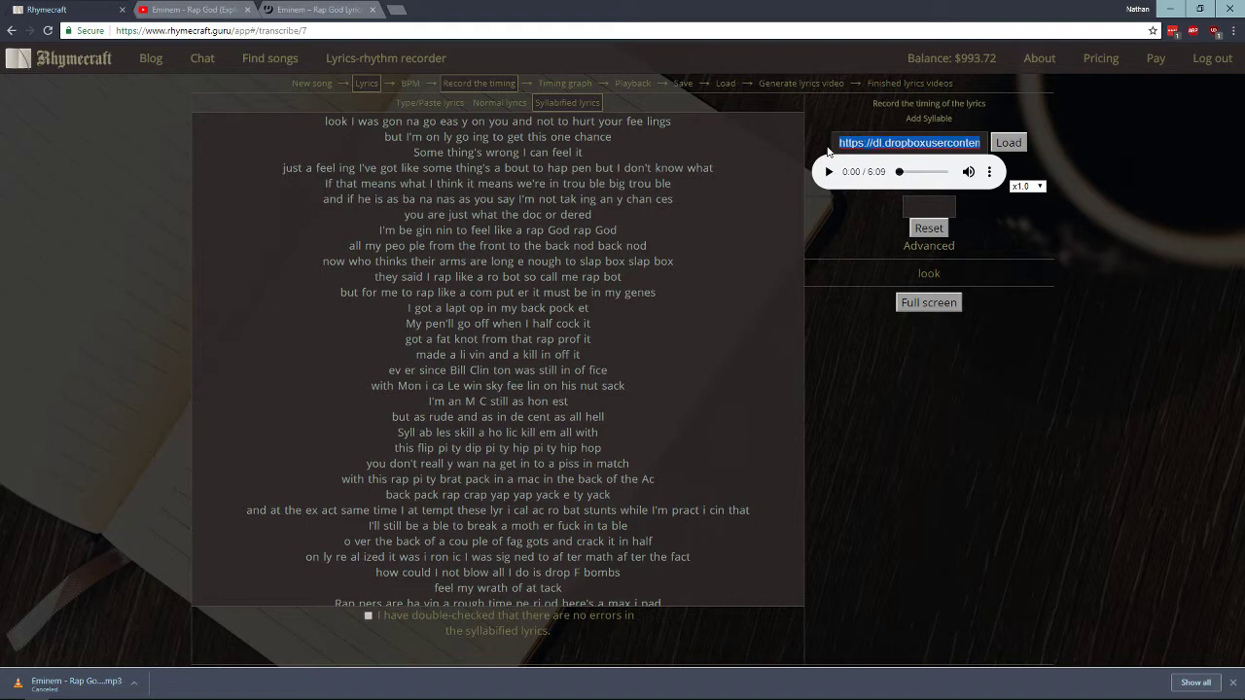
pyautogui.click(1004, 144)
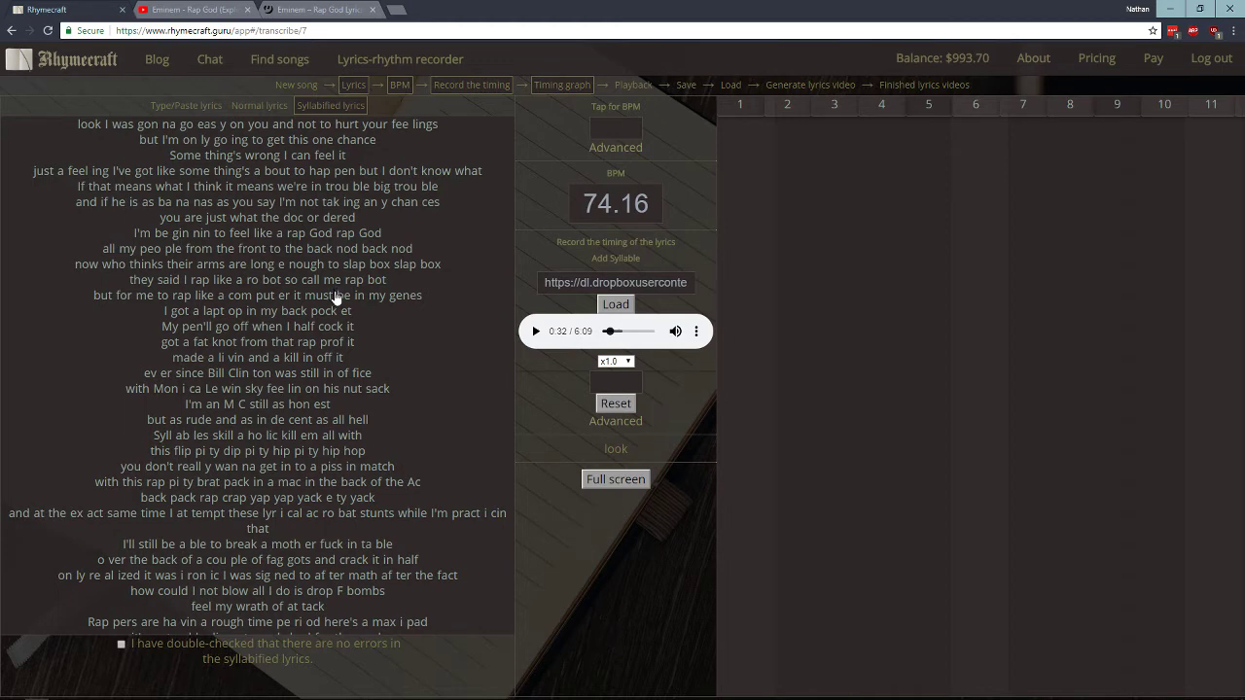
# - Set the song's BPM to 18.5
pyautogui.doubleClick(617, 204)
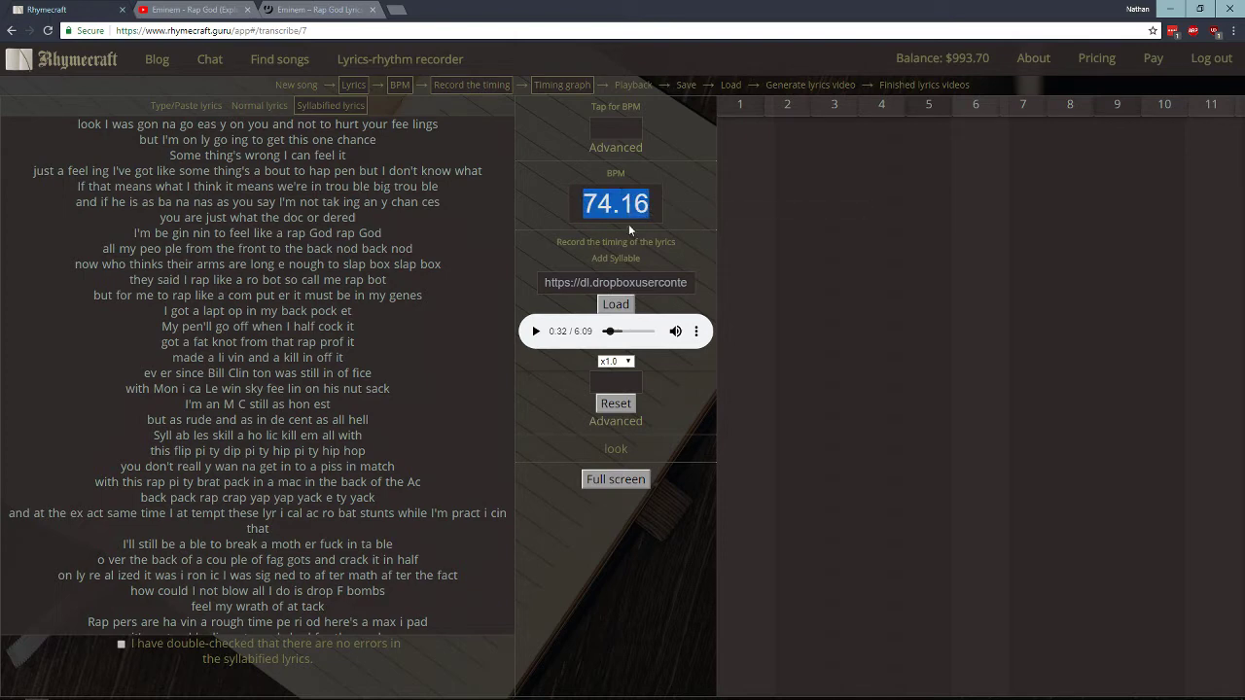
pyautogui.press('super')
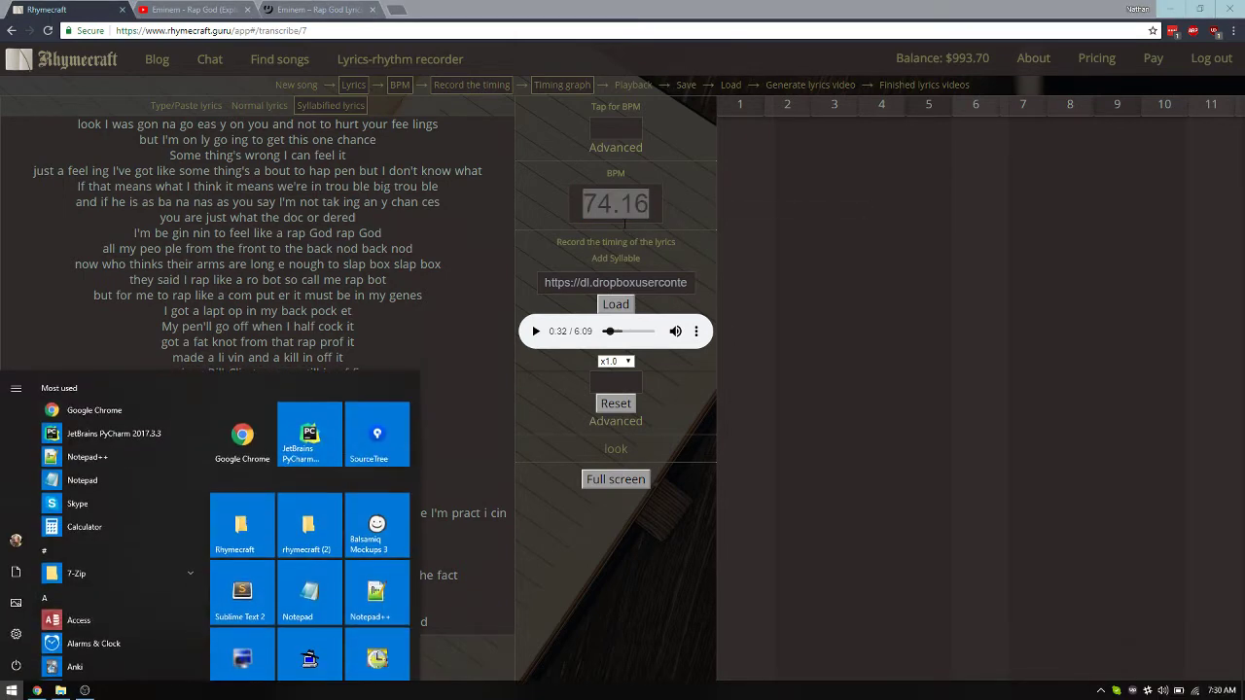
pyautogui.click(635, 203)
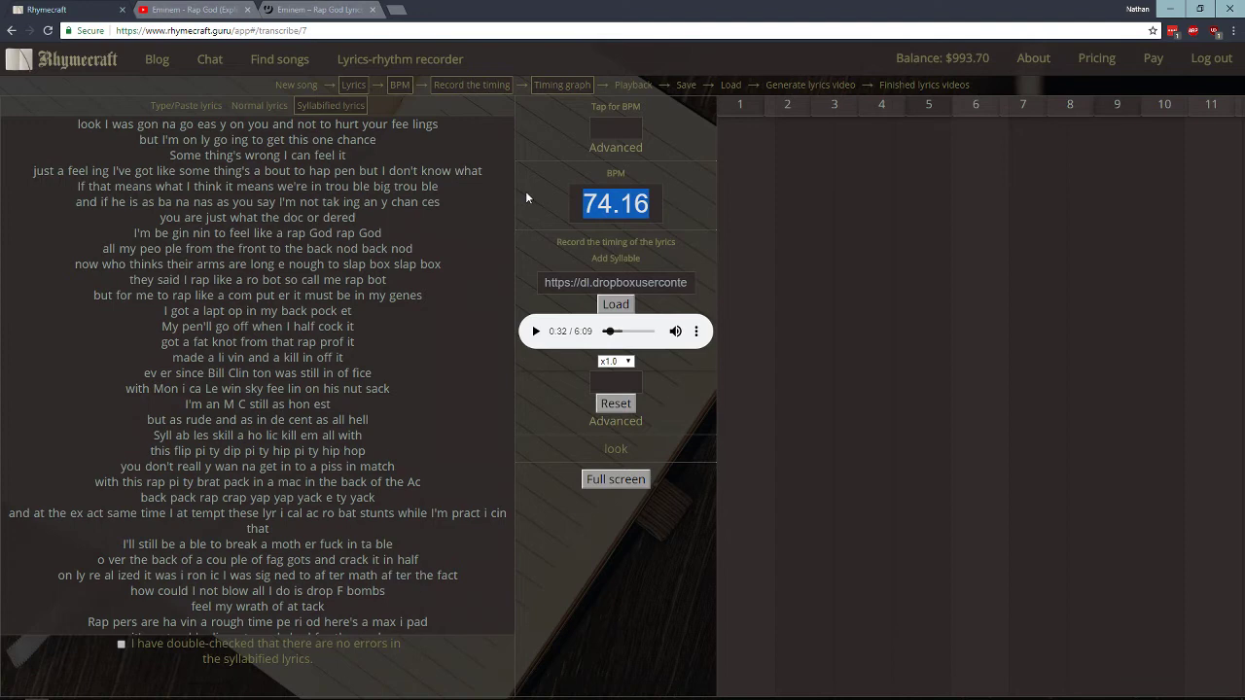
pyautogui.write('18.5')
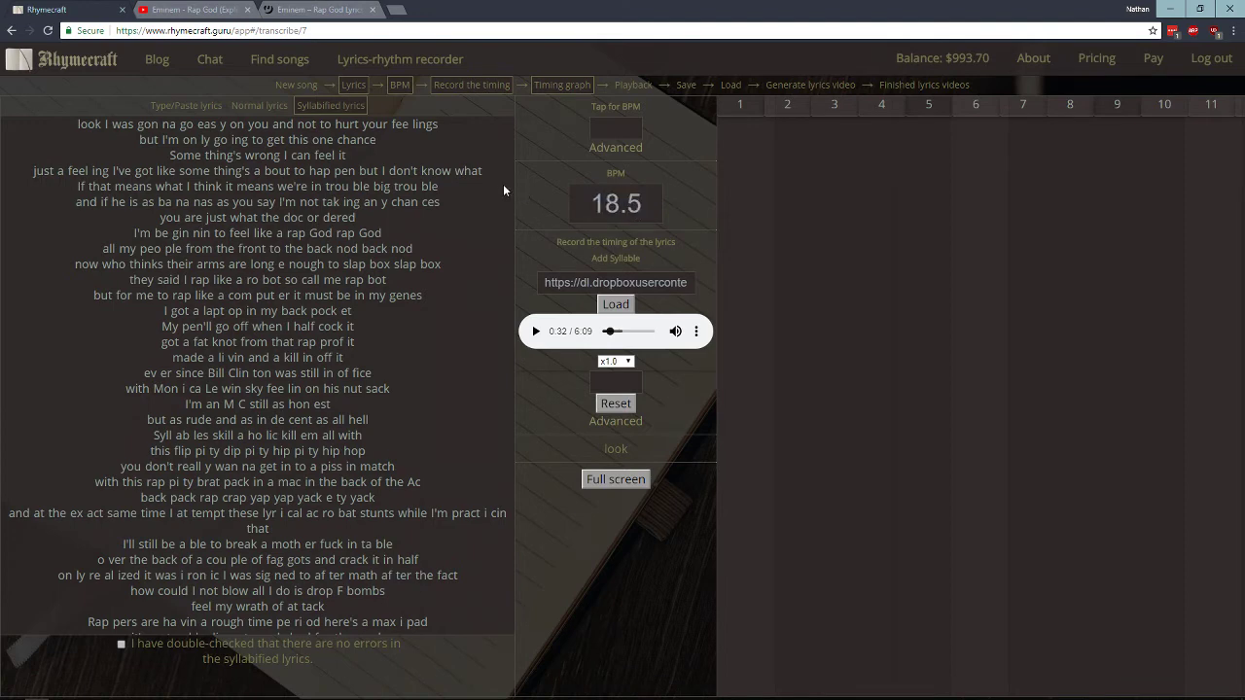
pyautogui.moveTo(591, 203); pyautogui.dragTo(641, 203)
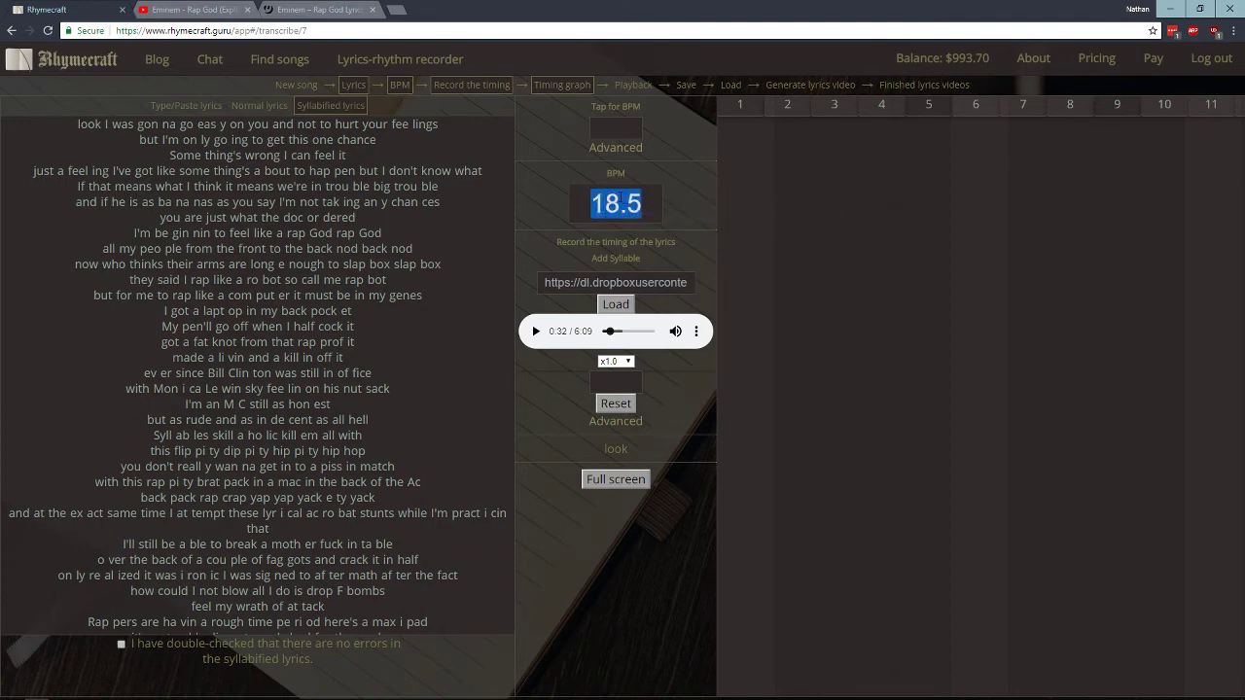
pyautogui.click(677, 233)
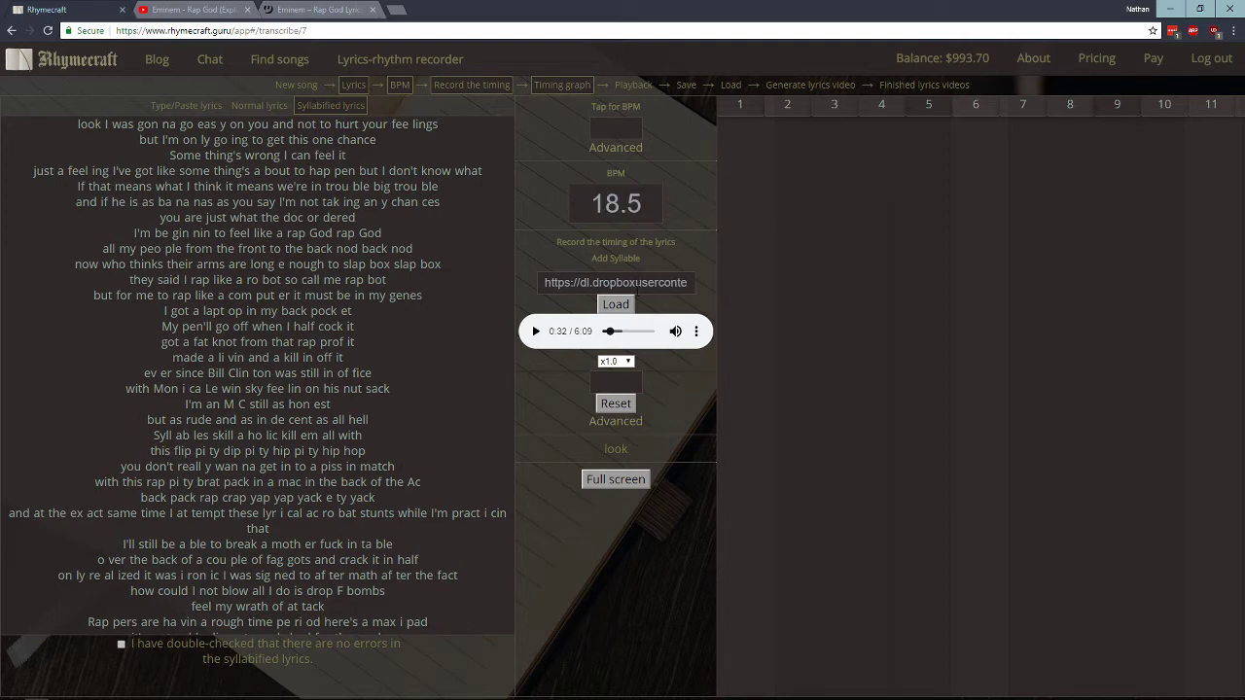
# - Rewind the audio to the beginning and set the playback speed to x0.25
pyautogui.moveTo(619, 334); pyautogui.dragTo(595, 334)
pyautogui.click(614, 361)
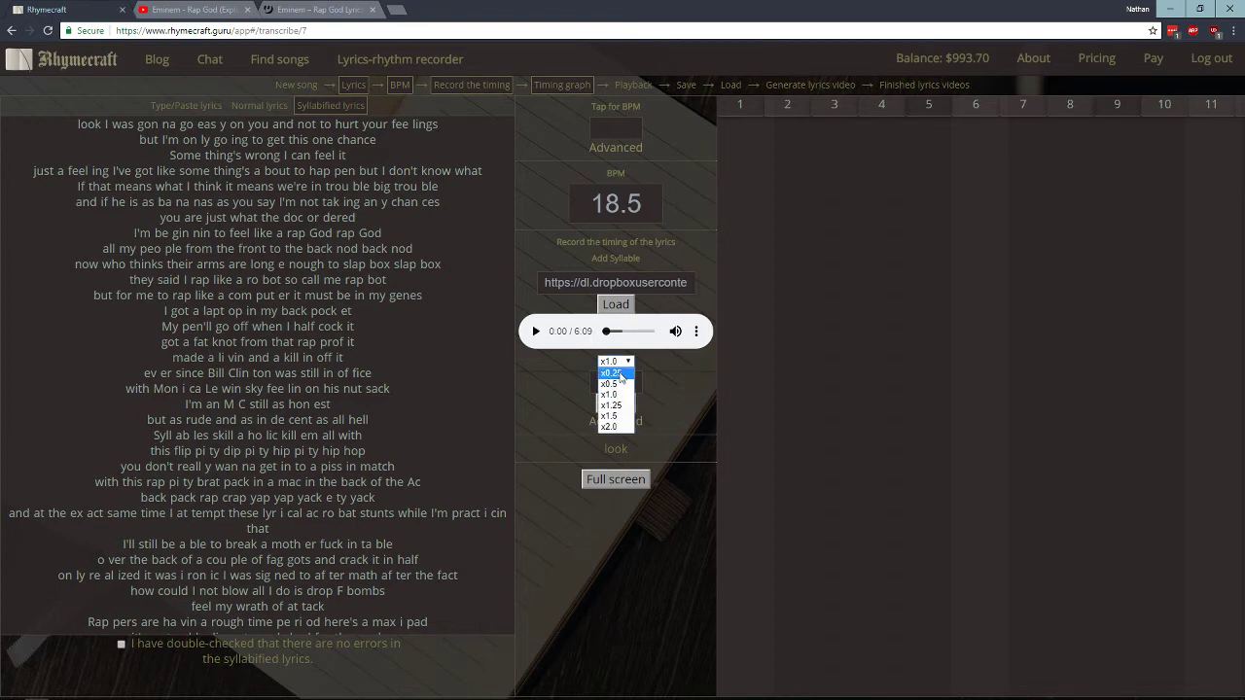
pyautogui.click(620, 374)
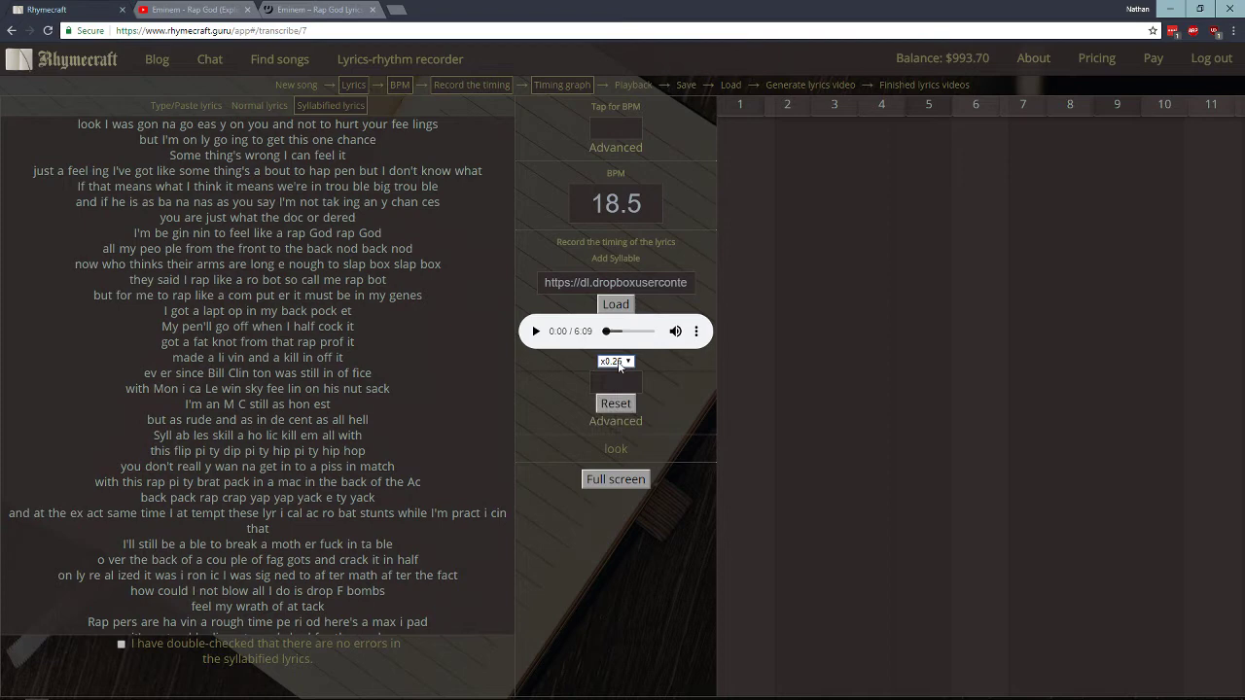
pyautogui.click(620, 363)
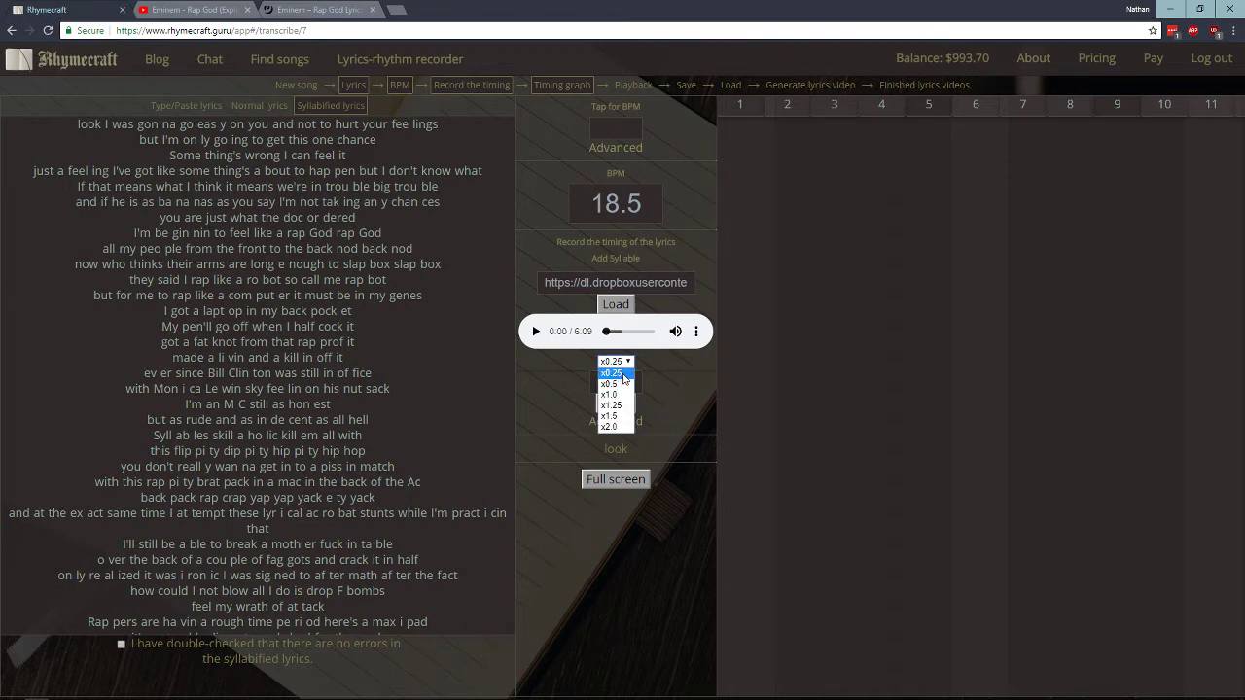
pyautogui.click(622, 376)
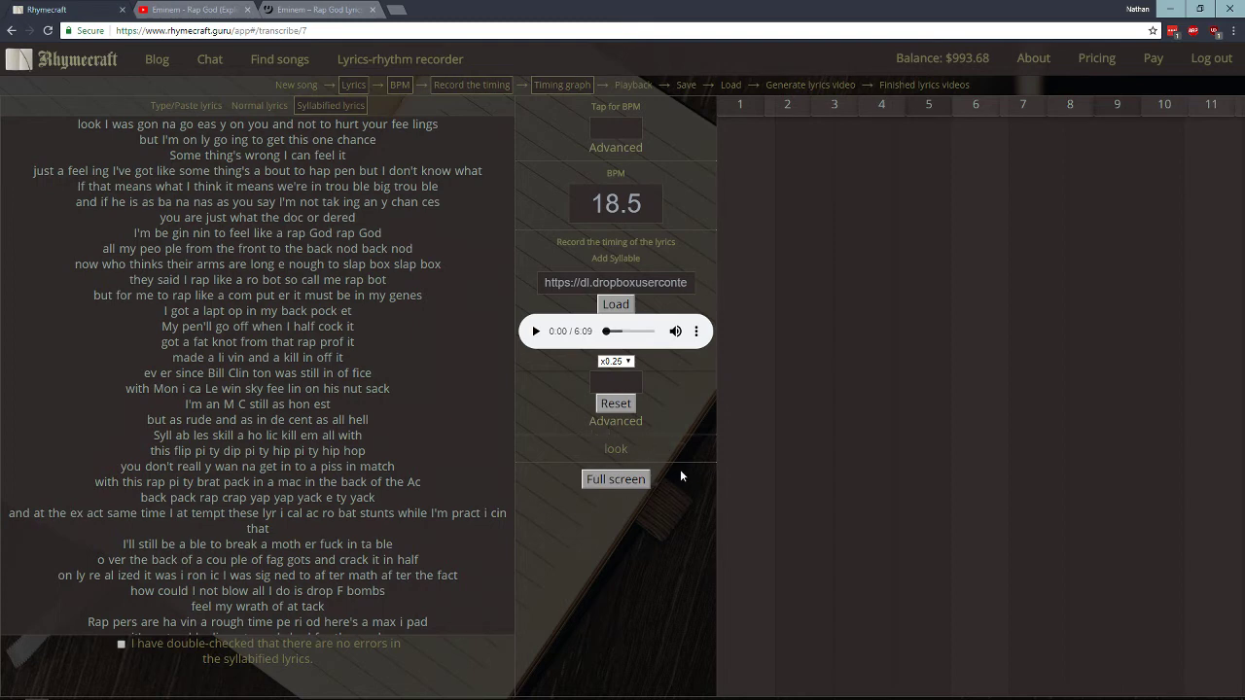
# - Play the song and tap out the timing of its syllables from "look" through "hap pen" in the fourth line
pyautogui.click(534, 332)
pyautogui.press('space')
pyautogui.press('space')
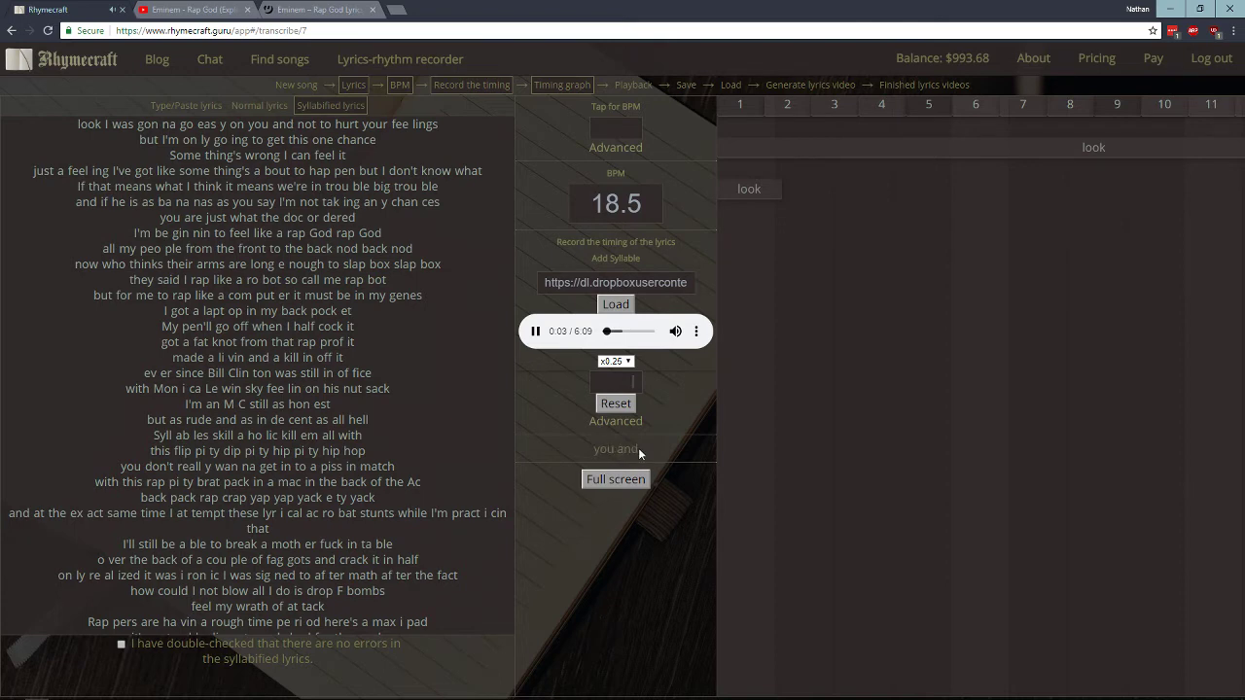
pyautogui.press('space')
pyautogui.press('space')
pyautogui.press('space')
pyautogui.press('space')
pyautogui.press('space')
pyautogui.press('space')
pyautogui.press('space')
pyautogui.press('space')
pyautogui.press('space')
pyautogui.press('space')
pyautogui.press('space')
pyautogui.press('space')
pyautogui.press('space')
pyautogui.press('space')
pyautogui.press('space')
pyautogui.press('space')
pyautogui.press('space')
pyautogui.press('space')
pyautogui.press('space')
pyautogui.press('space')
pyautogui.press('space')
pyautogui.press('space')
pyautogui.press('space')
pyautogui.press('space')
pyautogui.press('space')
pyautogui.press('space')
pyautogui.press('space')
pyautogui.press('space')
pyautogui.press('space')
pyautogui.press('space')
pyautogui.press('space')
pyautogui.press('space')
pyautogui.press('space')
pyautogui.press('space')
pyautogui.press('space')
pyautogui.press('space')
pyautogui.press('space')
pyautogui.press('space')
# - Hide the timing graph and continue tapping out the syllables from "but I don't know what" through "chan ces"
pyautogui.click(564, 84)
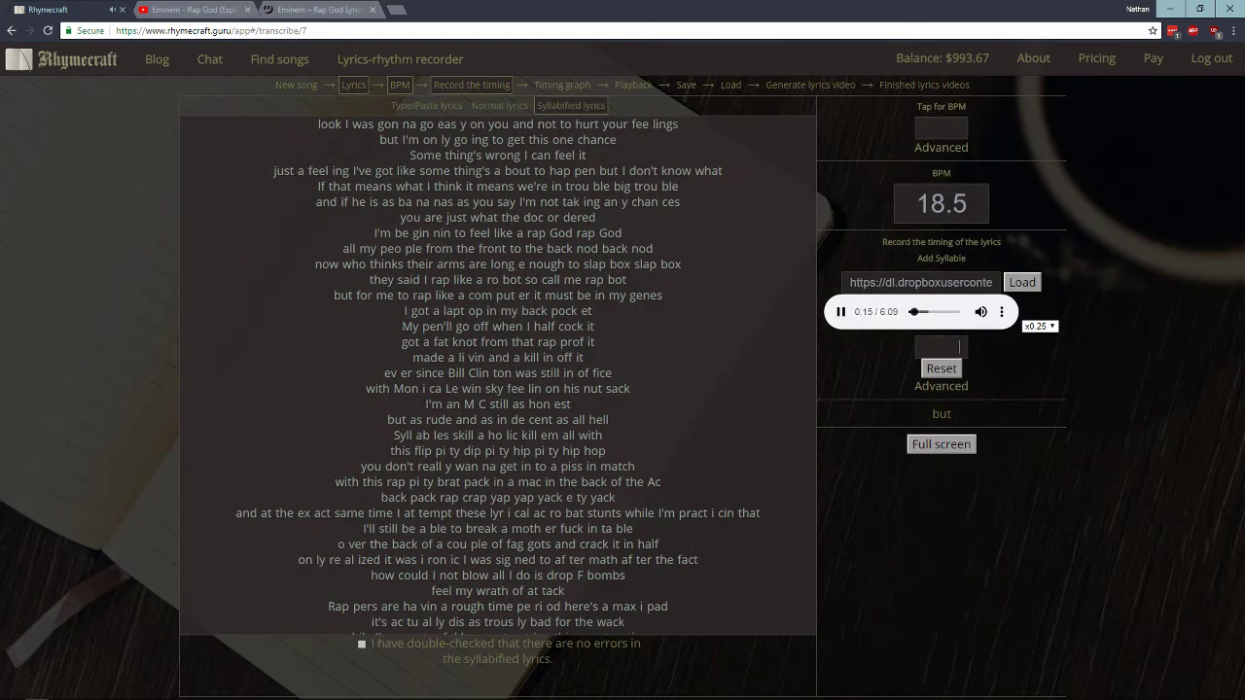
pyautogui.press('space')
pyautogui.press('space')
pyautogui.press('space')
pyautogui.press('space')
pyautogui.press('space')
pyautogui.press('space')
pyautogui.press('space')
pyautogui.press('space')
pyautogui.press('space')
pyautogui.press('space')
pyautogui.press('space')
pyautogui.press('space')
pyautogui.press('space')
pyautogui.press('space')
pyautogui.press('space')
pyautogui.press('space')
pyautogui.press('space')
pyautogui.press('space')
pyautogui.press('space')
pyautogui.press('space')
pyautogui.press('space')
pyautogui.press('space')
pyautogui.press('space')
pyautogui.press('space')
pyautogui.press('space')
pyautogui.press('space')
pyautogui.press('space')
pyautogui.press('space')
pyautogui.press('space')
pyautogui.press('space')
pyautogui.press('space')
pyautogui.press('space')
pyautogui.press('space')
pyautogui.press('space')
pyautogui.press('space')
pyautogui.click(1023, 445)
# - Save the song as "Rap God" with the artist "Eminem" and the album "asdf"
pyautogui.scroll(-4, 620, 502)
pyautogui.scroll(4, 656, 480)
pyautogui.click(685, 85)
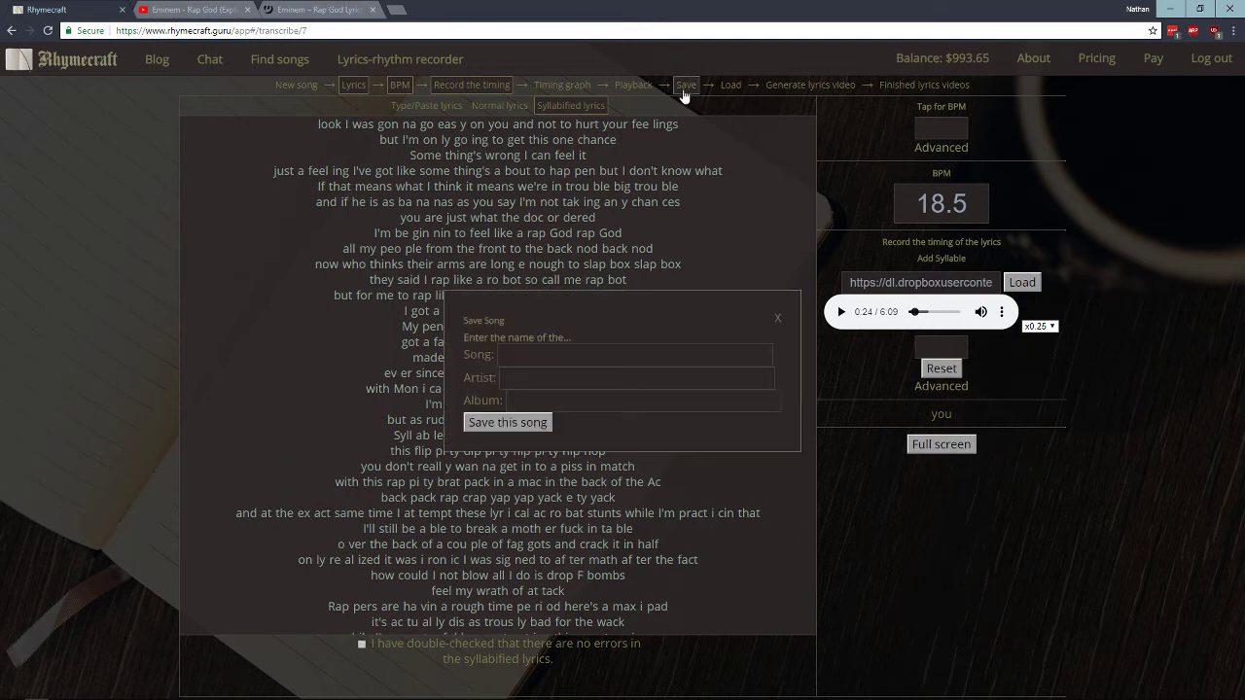
pyautogui.write('Rap God')
pyautogui.press('Tab')
pyautogui.write('Eminem')
pyautogui.press('Tab')
pyautogui.write('asdf')
pyautogui.click(533, 426)
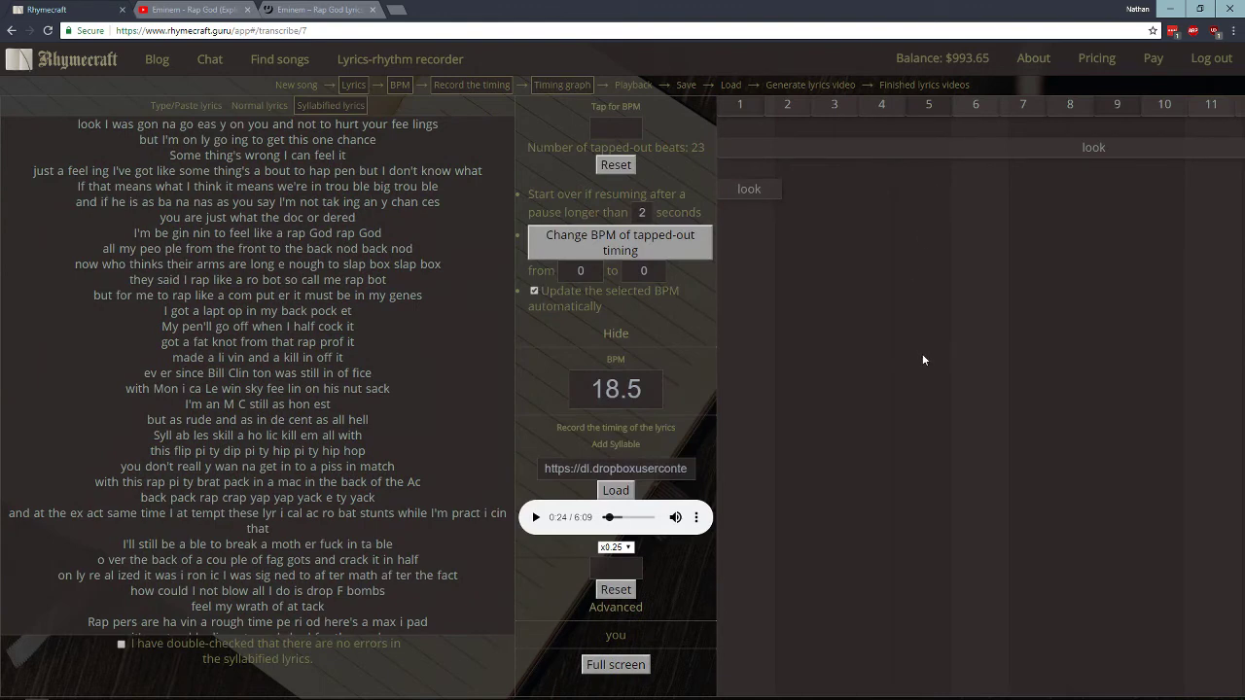
# - Set the audio playback speed to x1.0
pyautogui.moveTo(640, 389); pyautogui.dragTo(590, 389)
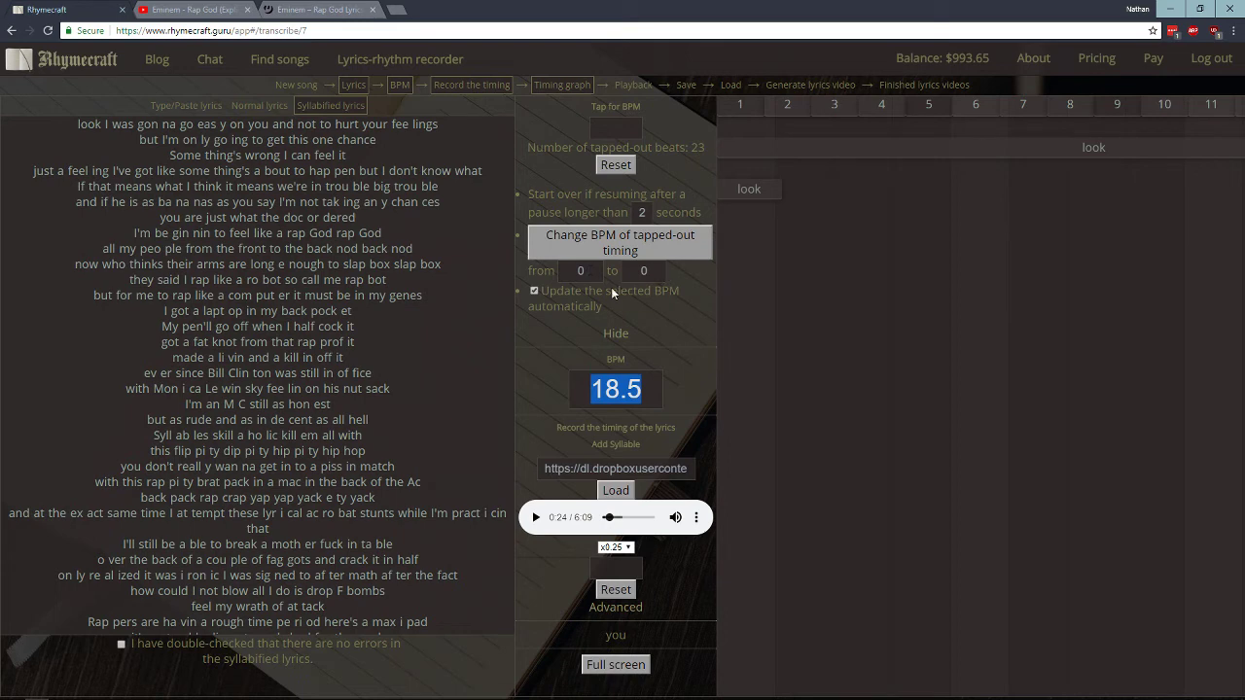
pyautogui.click(592, 274)
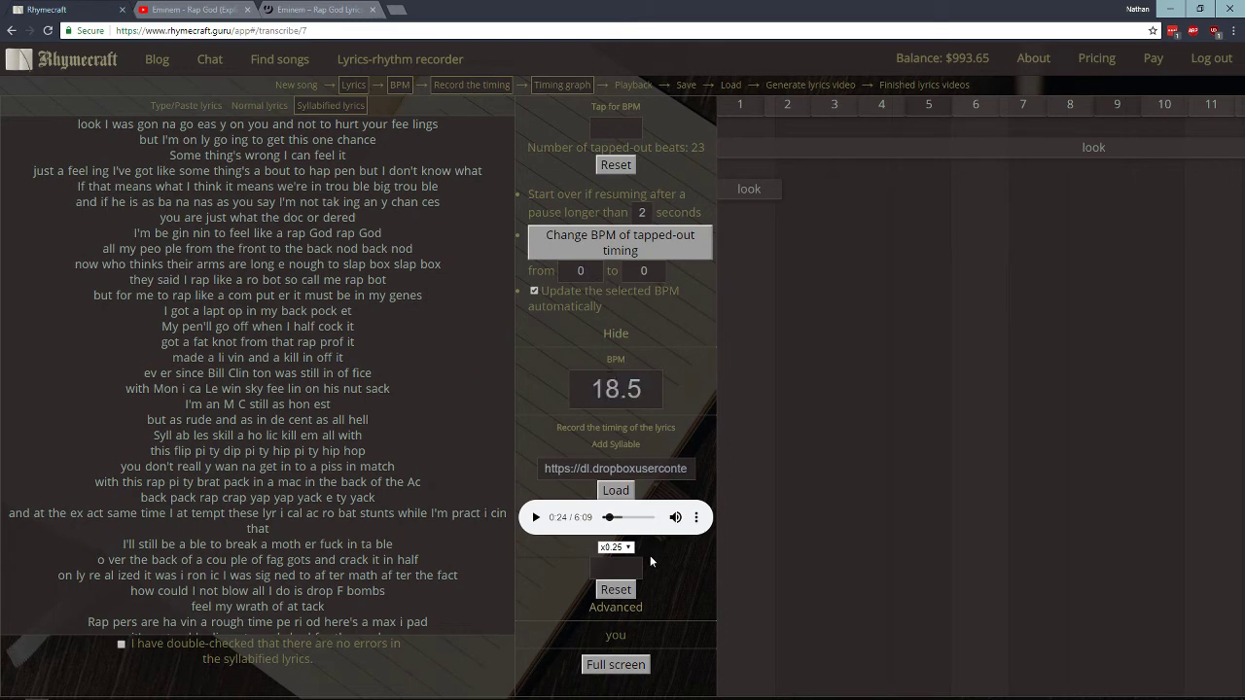
pyautogui.click(616, 546)
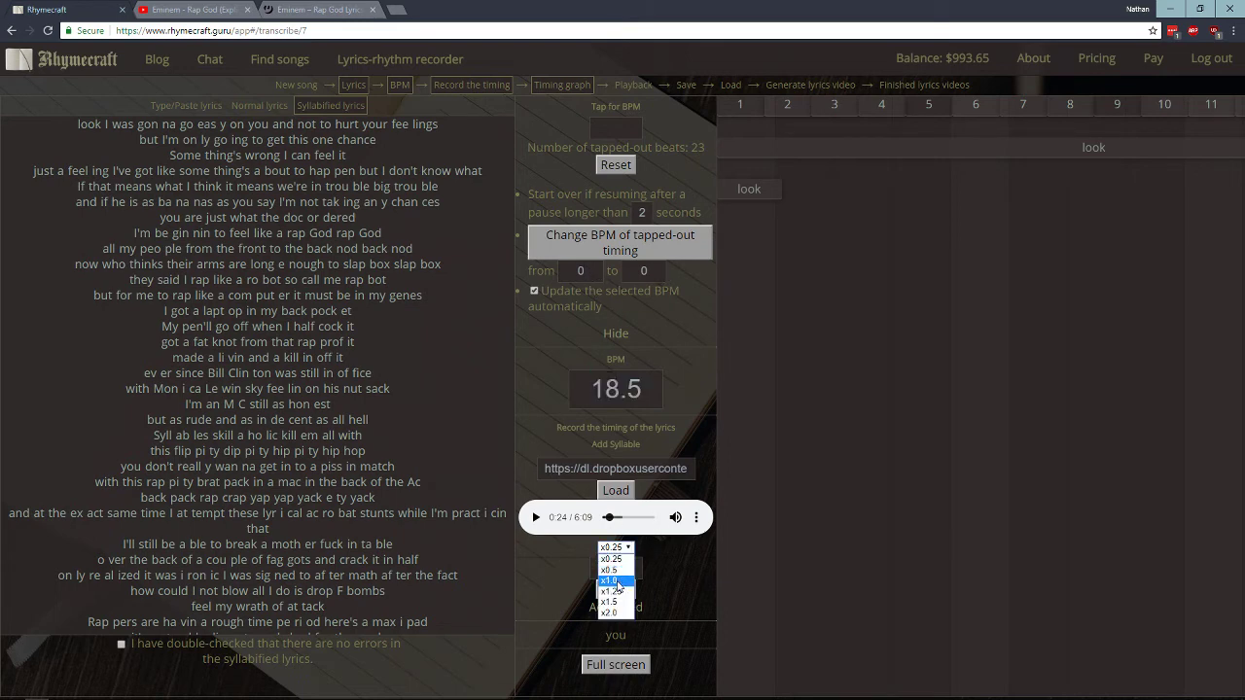
pyautogui.click(616, 582)
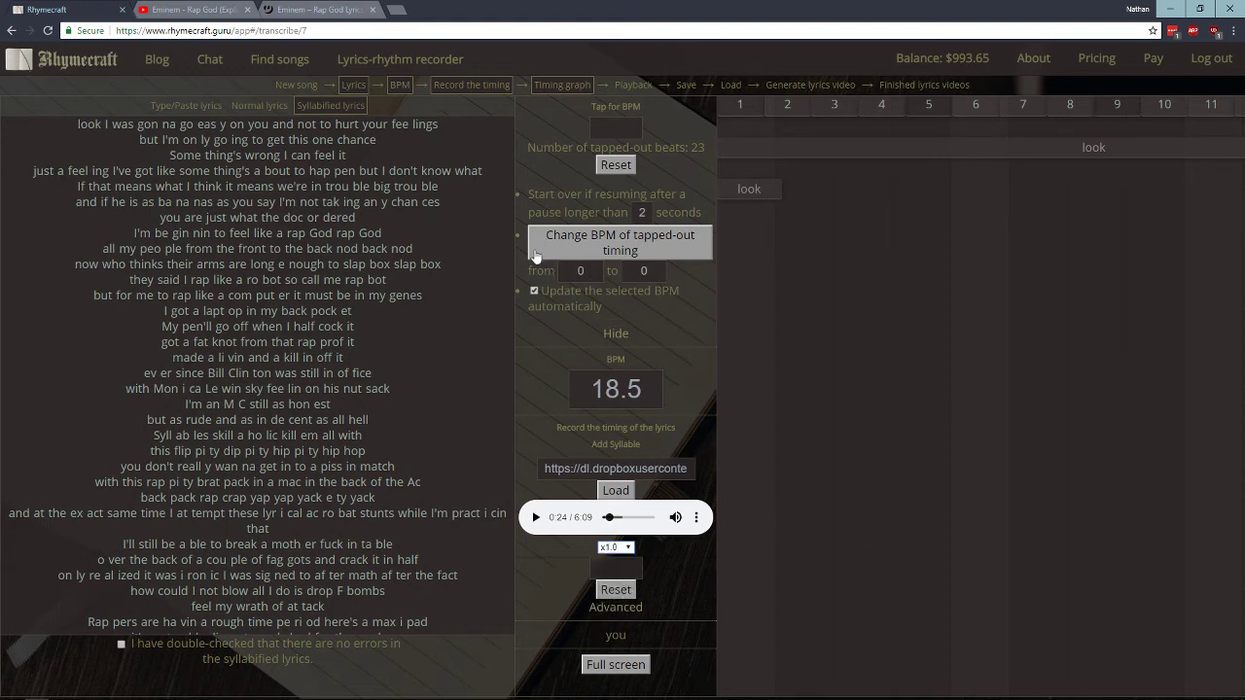
# - Try entering 1 to 4 as the BPM change of the tapped-out timing in the advanced options
pyautogui.click(616, 332)
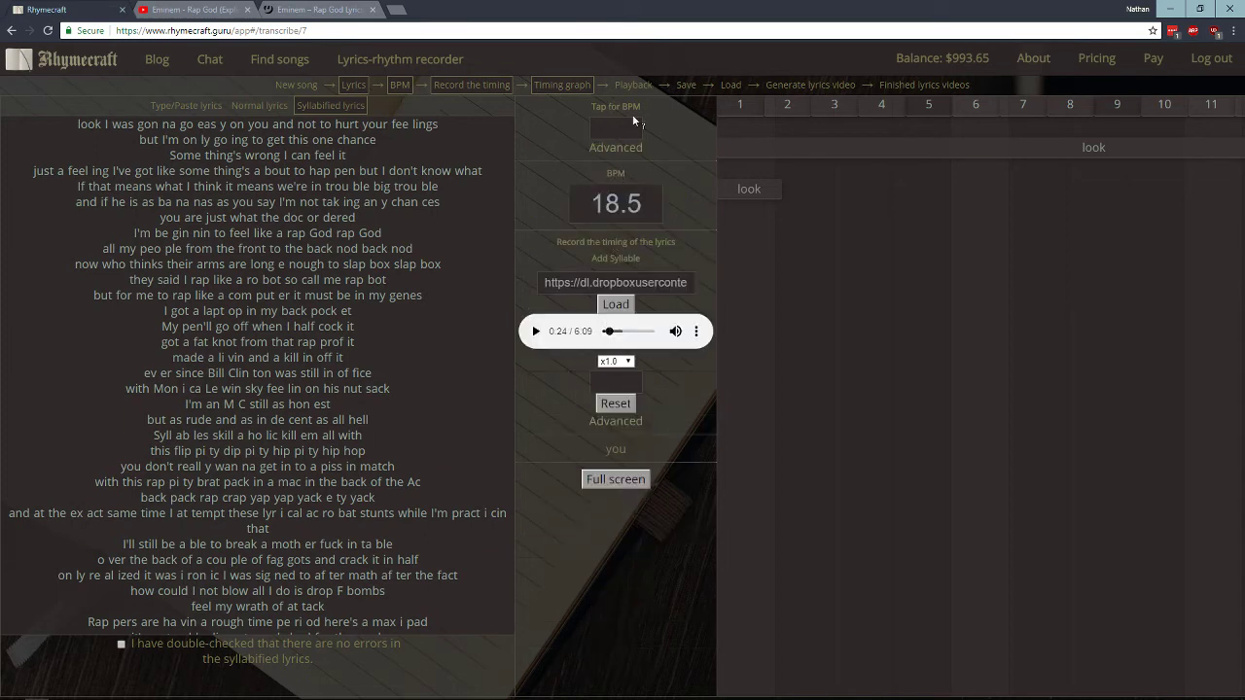
pyautogui.click(616, 150)
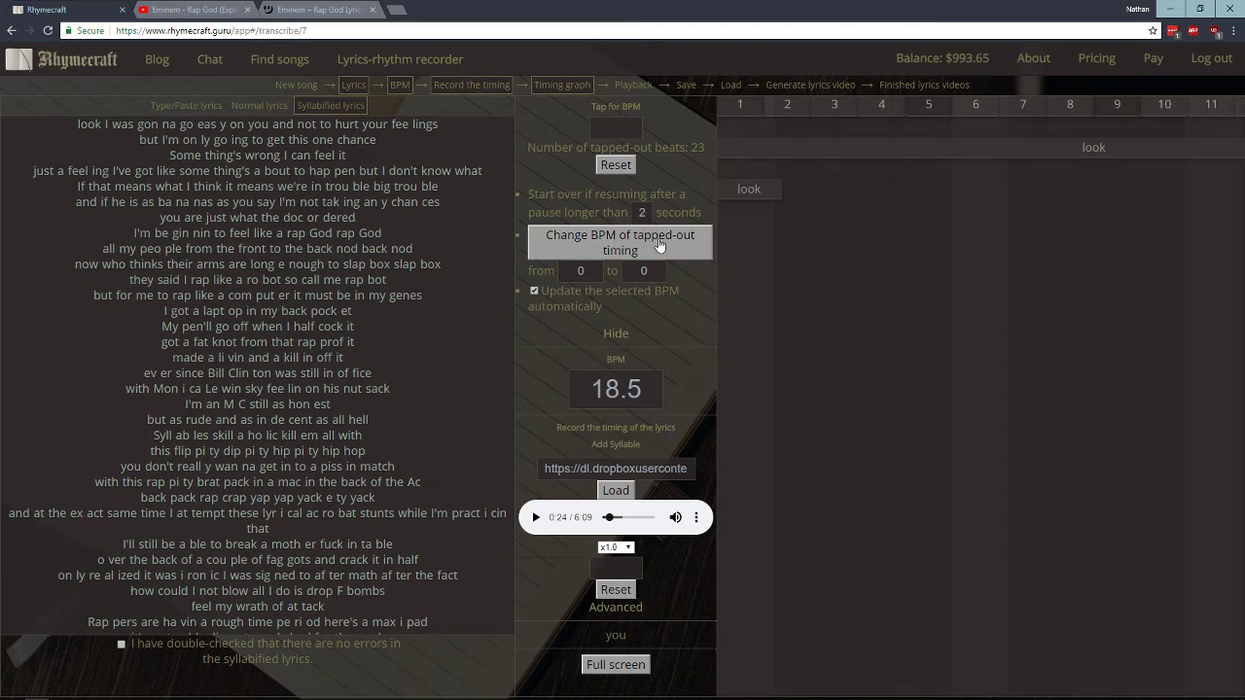
pyautogui.doubleClick(580, 270)
pyautogui.write('1')
pyautogui.press('Tab')
pyautogui.write('4')
# - Change the BPM of the tapped-out timing from 0.25 to 1 and set the song's BPM to 74
pyautogui.hotkey('shift', 'Tab')
pyautogui.press('Tab')
pyautogui.hotkey('shift', 'Tab')
pyautogui.write('0.25')
pyautogui.press('Tab')
pyautogui.write('1')
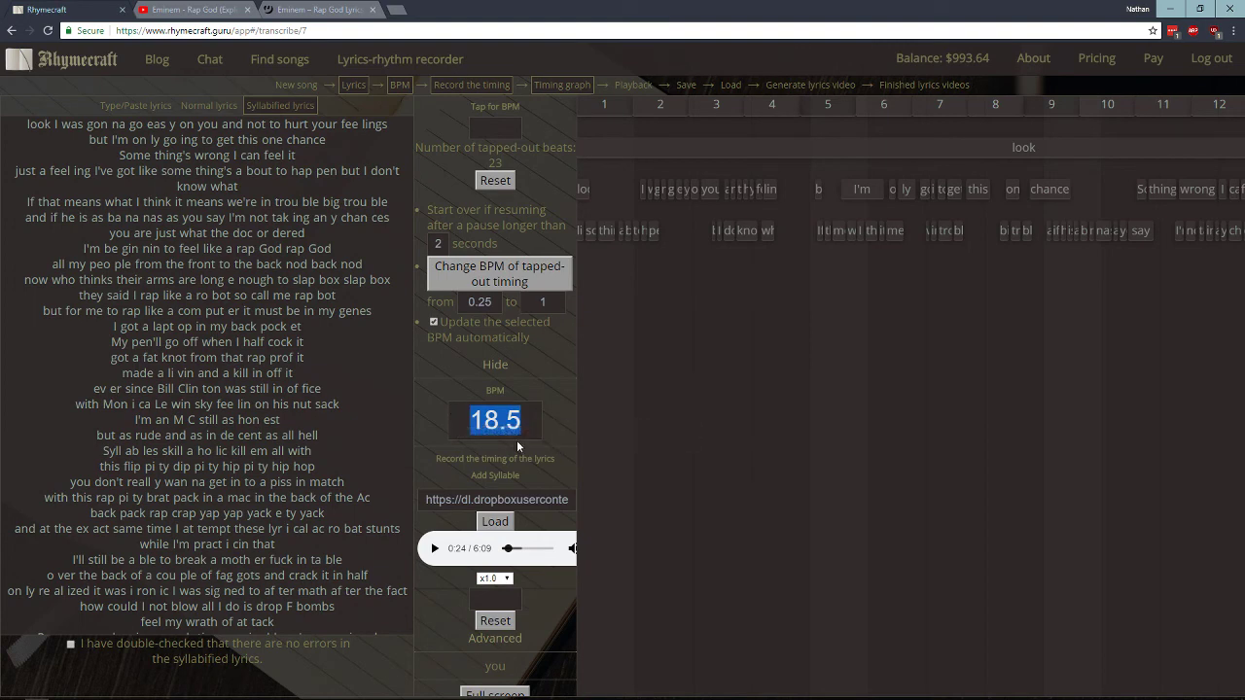
pyautogui.write('74')
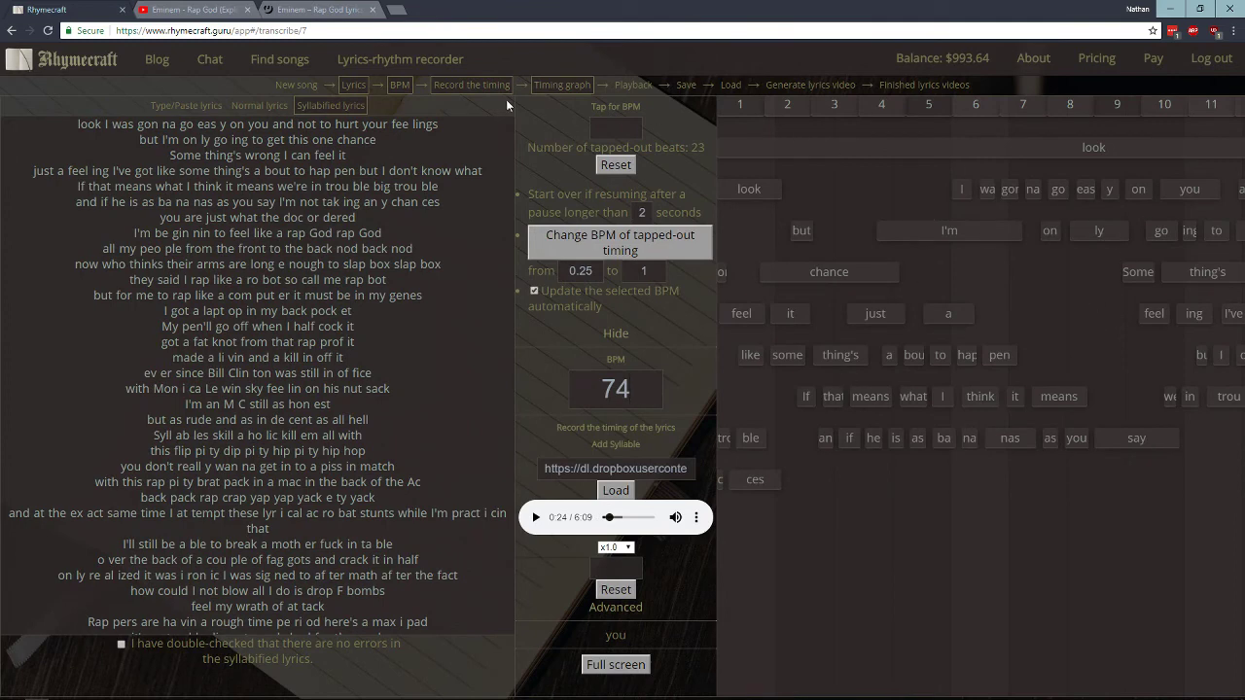
# - Hide the lyrics pane and set a new lyrics video to run from 10000 to 15000 milliseconds
pyautogui.click(395, 86)
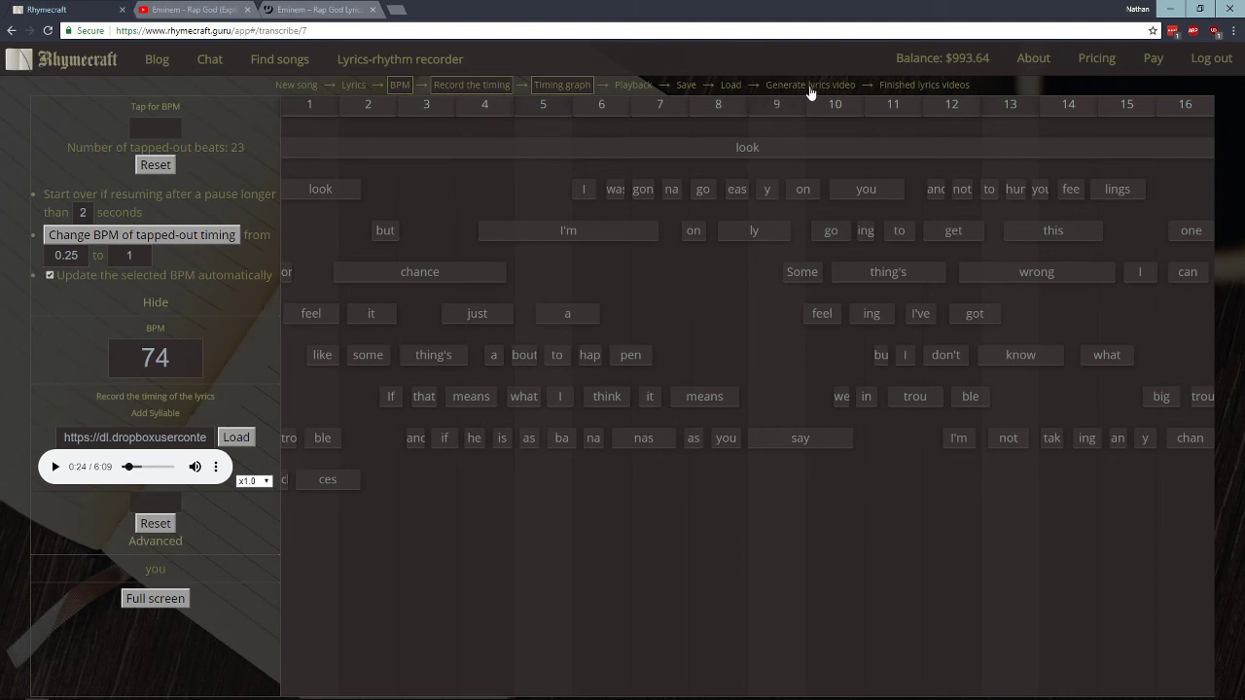
pyautogui.click(818, 87)
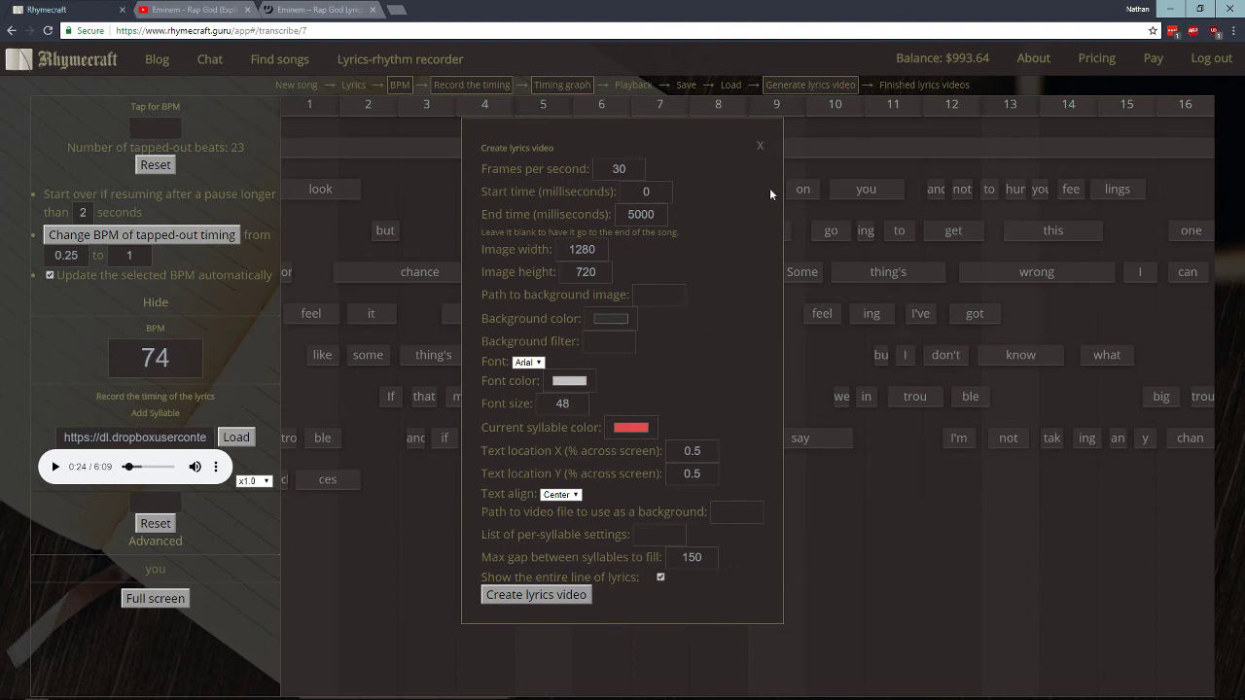
pyautogui.click(761, 145)
pyautogui.write('10000')
pyautogui.press('Tab')
pyautogui.write('15000')
# - Create the lyrics video at 30 frames per second and 1280 by 720, with the entire line of lyrics shown
pyautogui.click(619, 168)
pyautogui.click(595, 249)
pyautogui.press('Tab')
pyautogui.click(579, 193)
pyautogui.click(660, 576)
pyautogui.click(660, 577)
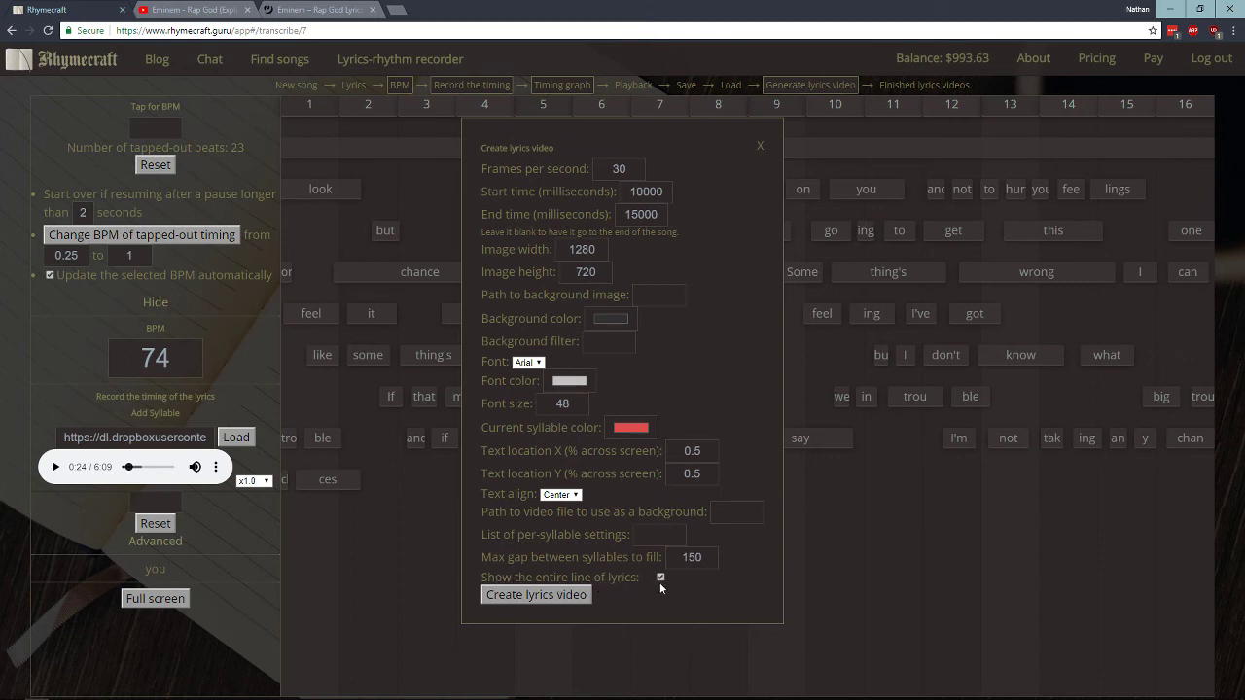
pyautogui.click(572, 595)
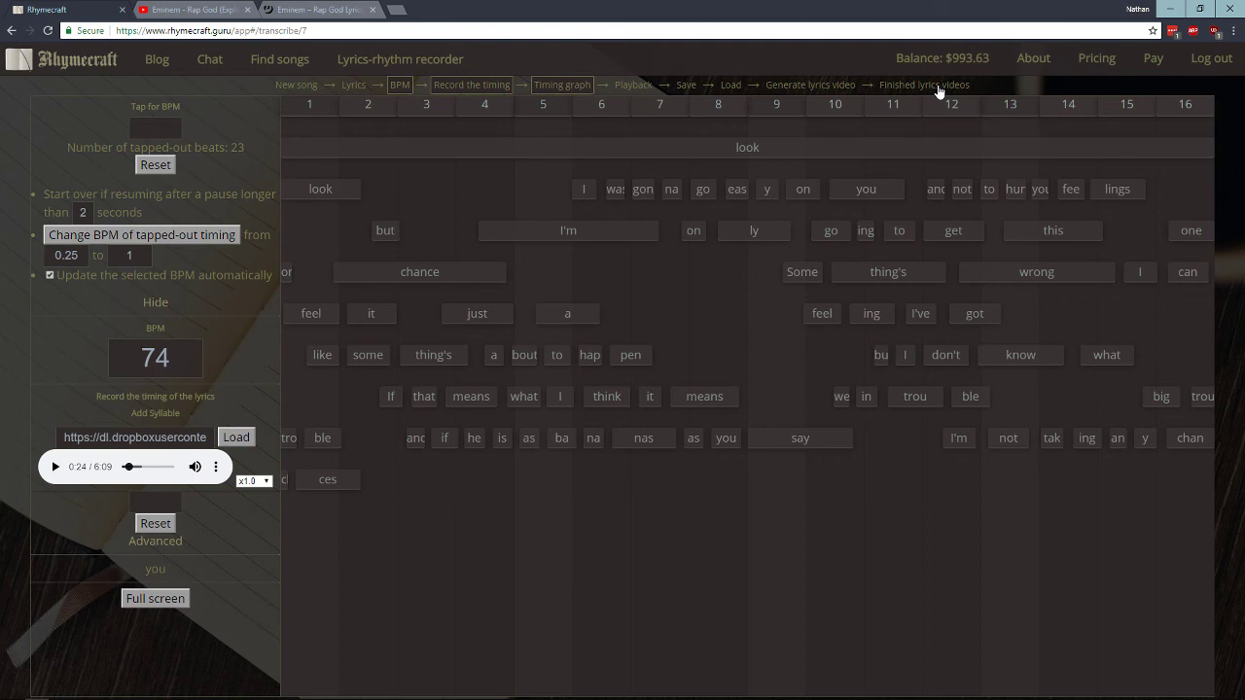
# - Check the rendering status of the new video in the finished lyrics videos list
pyautogui.click(936, 86)
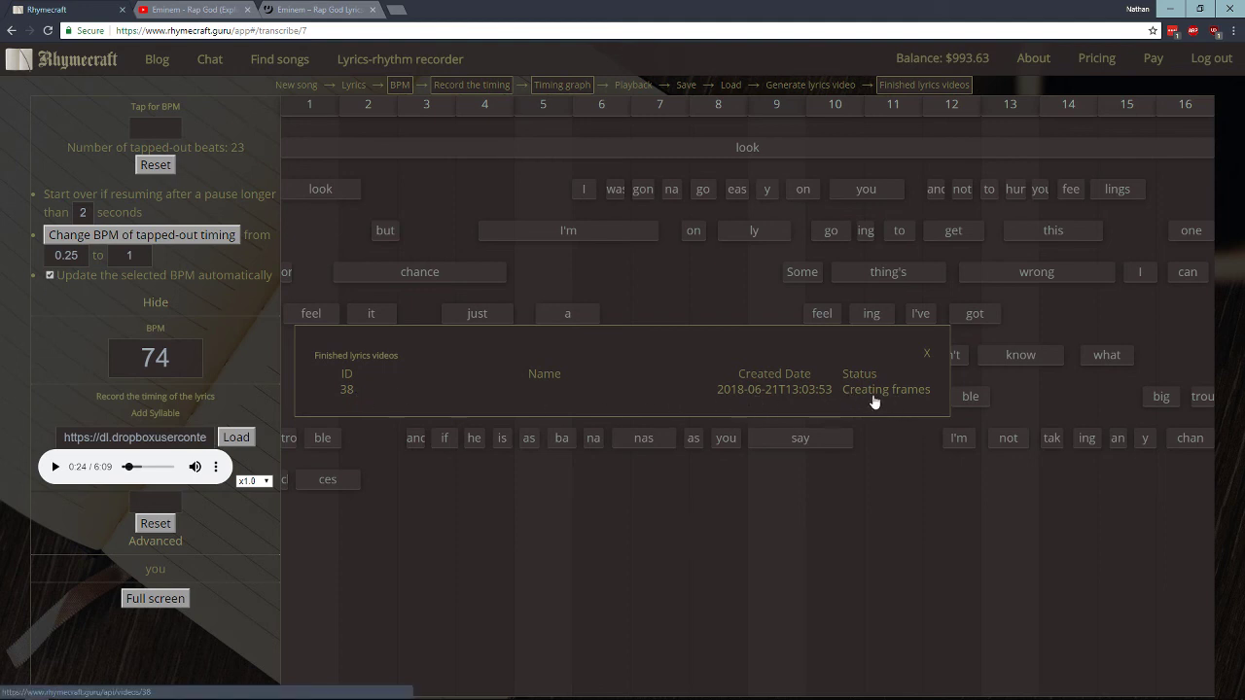
pyautogui.click(927, 354)
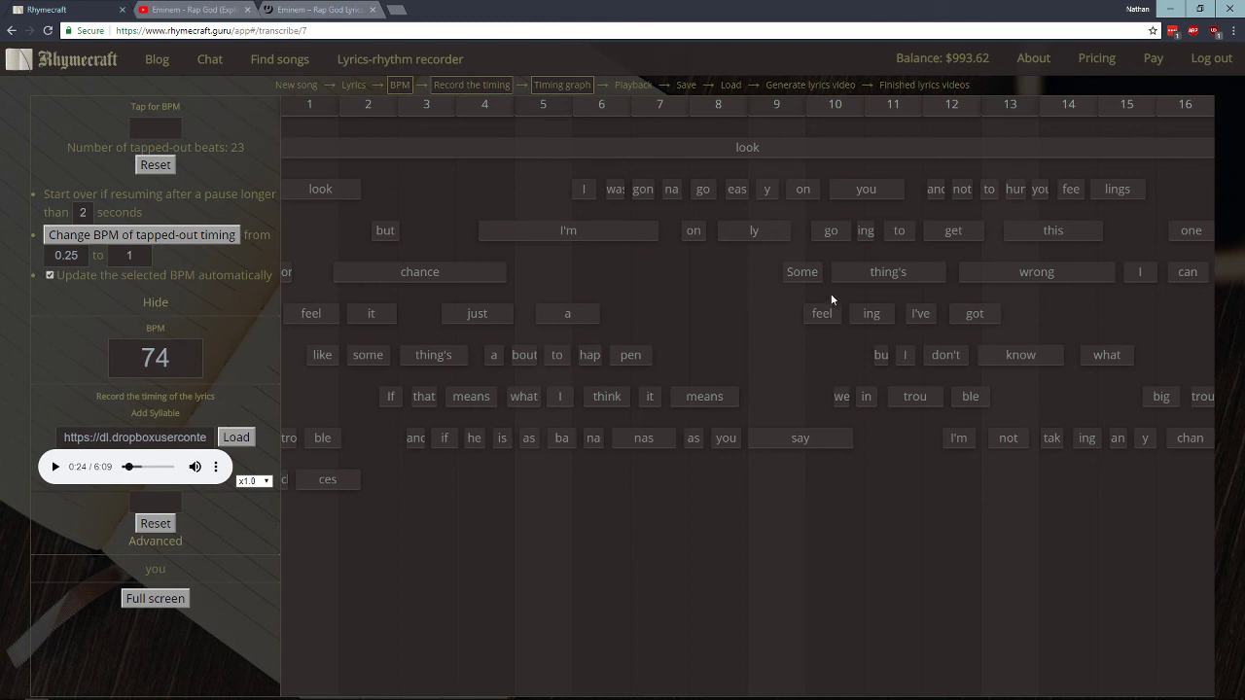
pyautogui.click(911, 88)
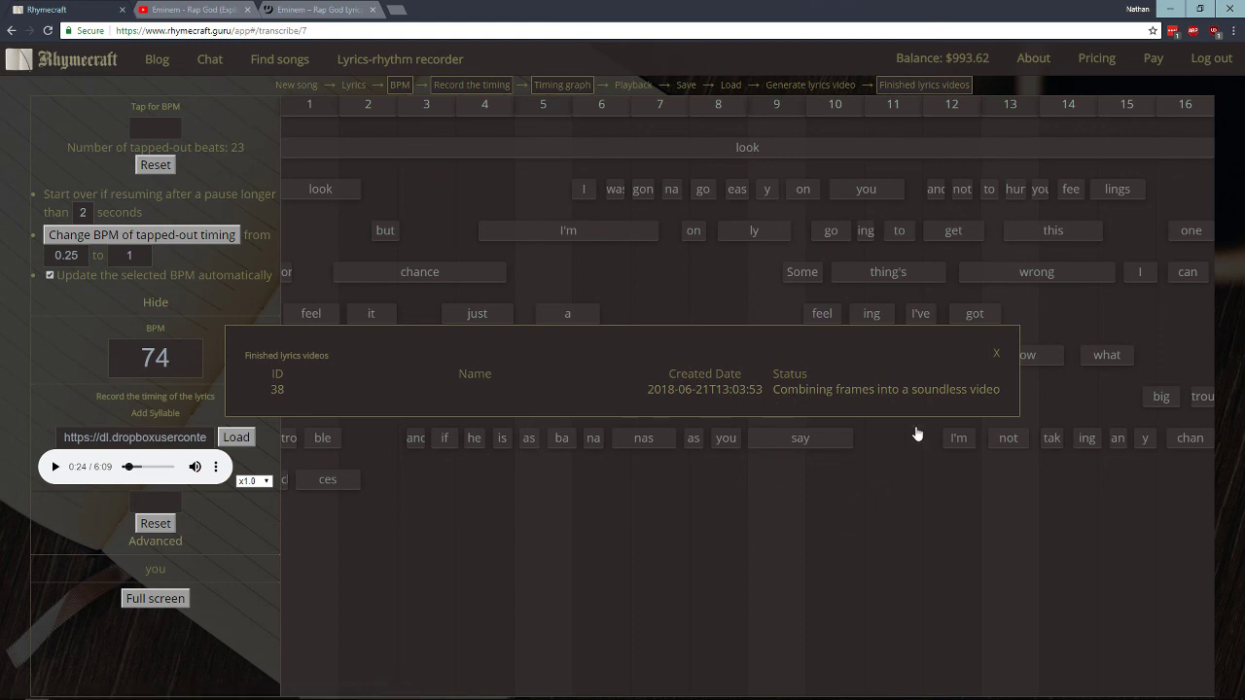
pyautogui.click(996, 355)
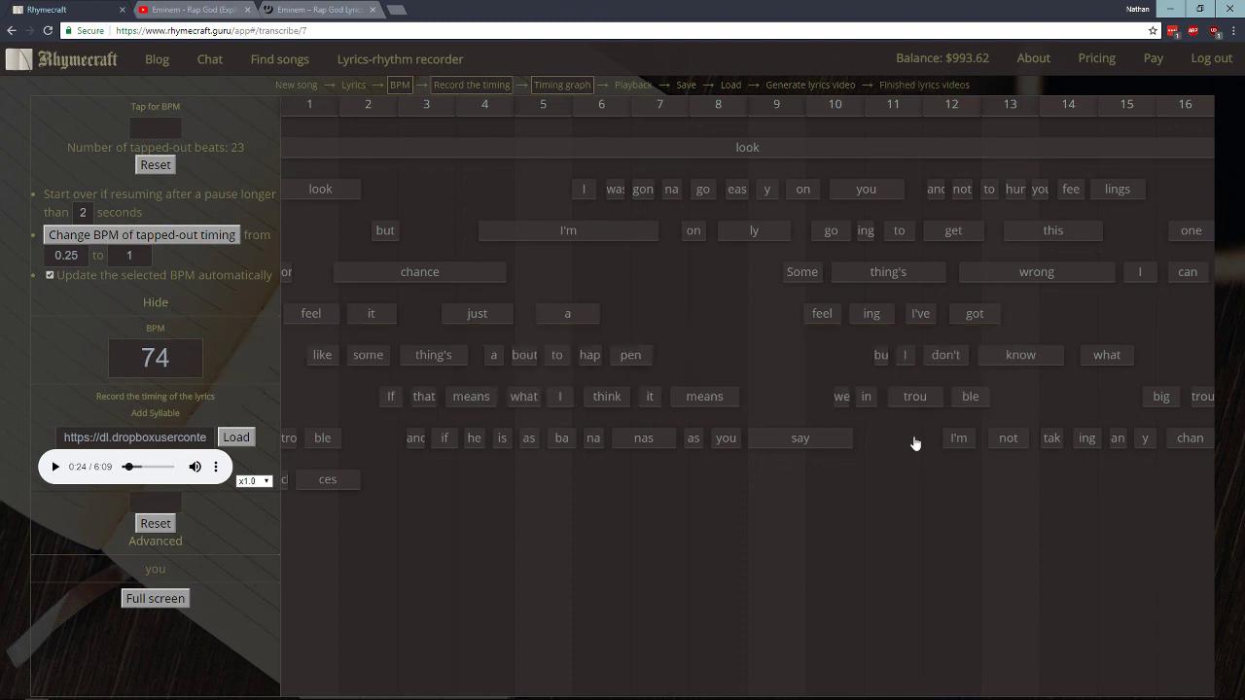
pyautogui.click(920, 88)
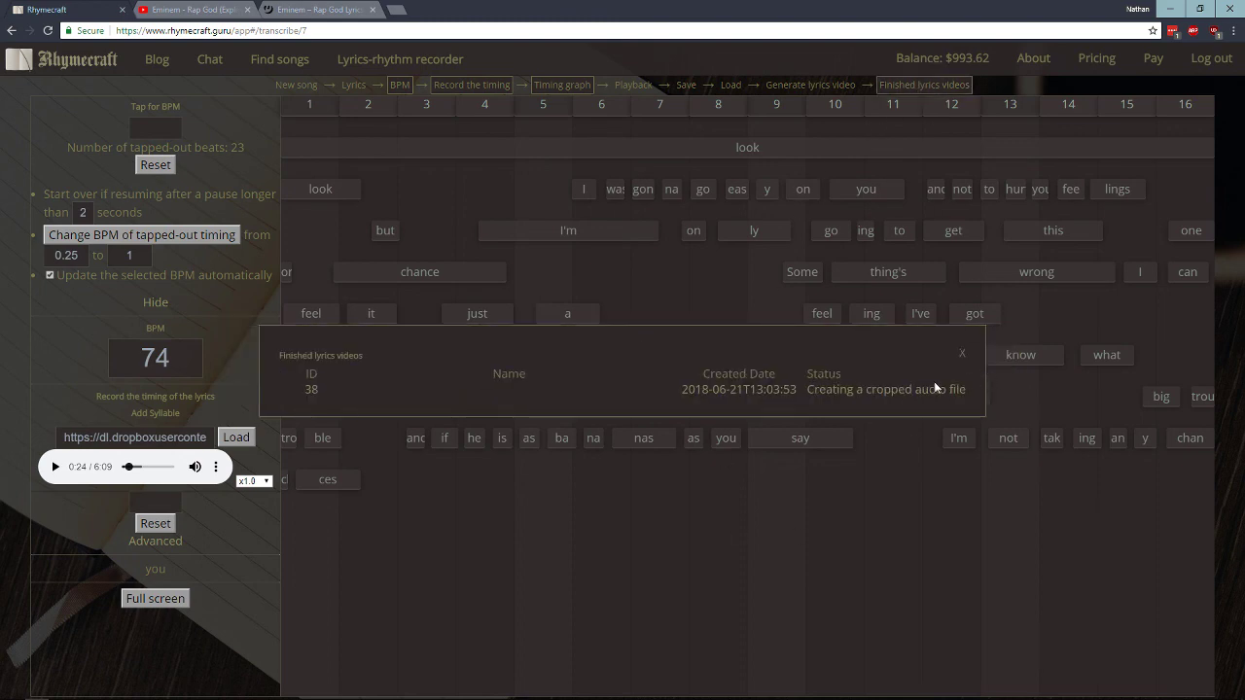
pyautogui.click(962, 354)
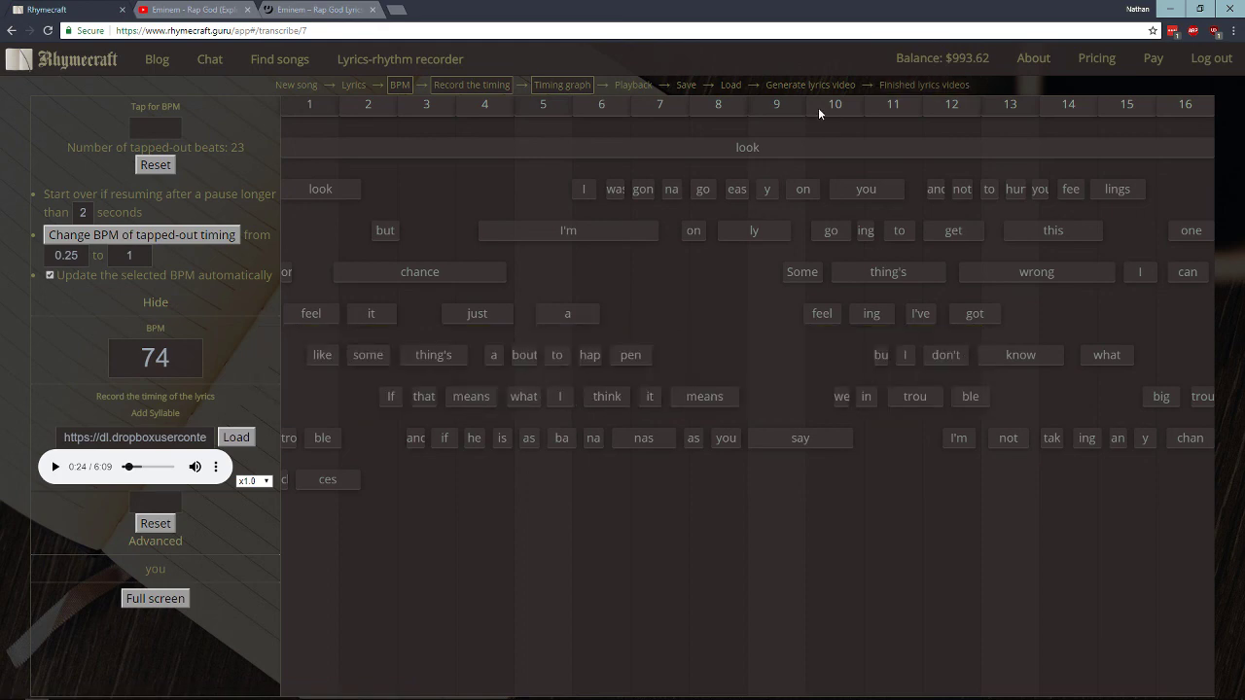
# - Download the finished lyrics video, play it in VLC media player, and close the player and the video list
pyautogui.click(893, 90)
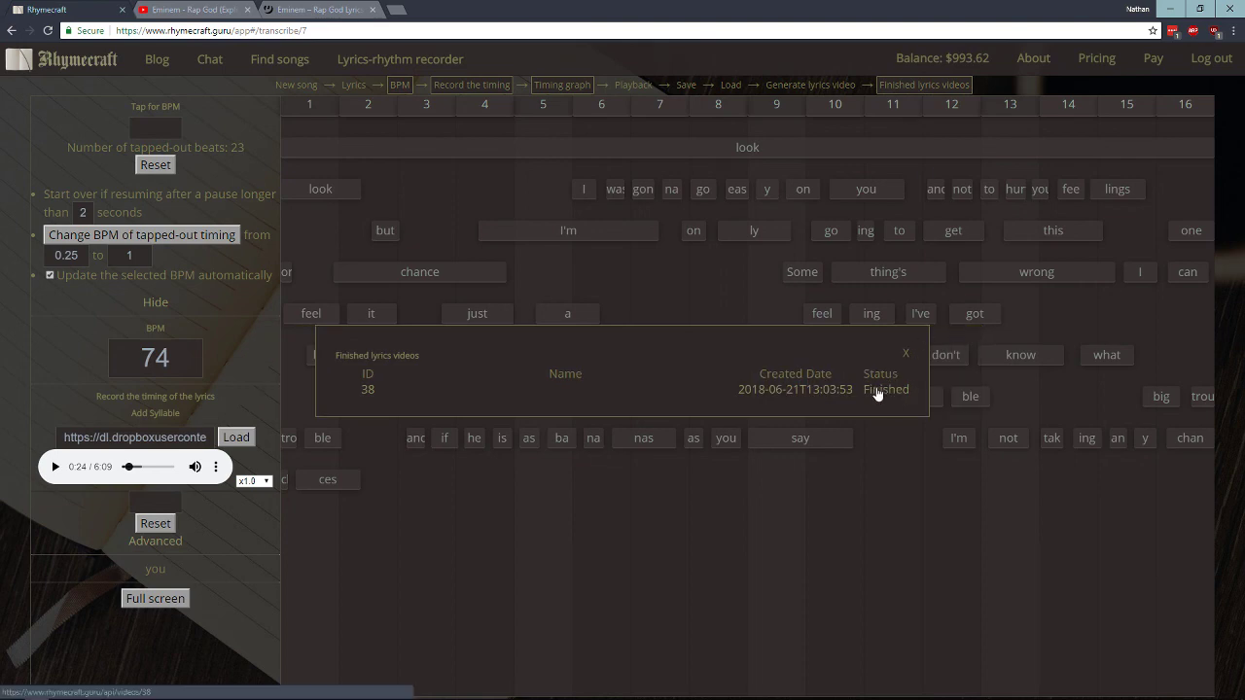
pyautogui.click(877, 393)
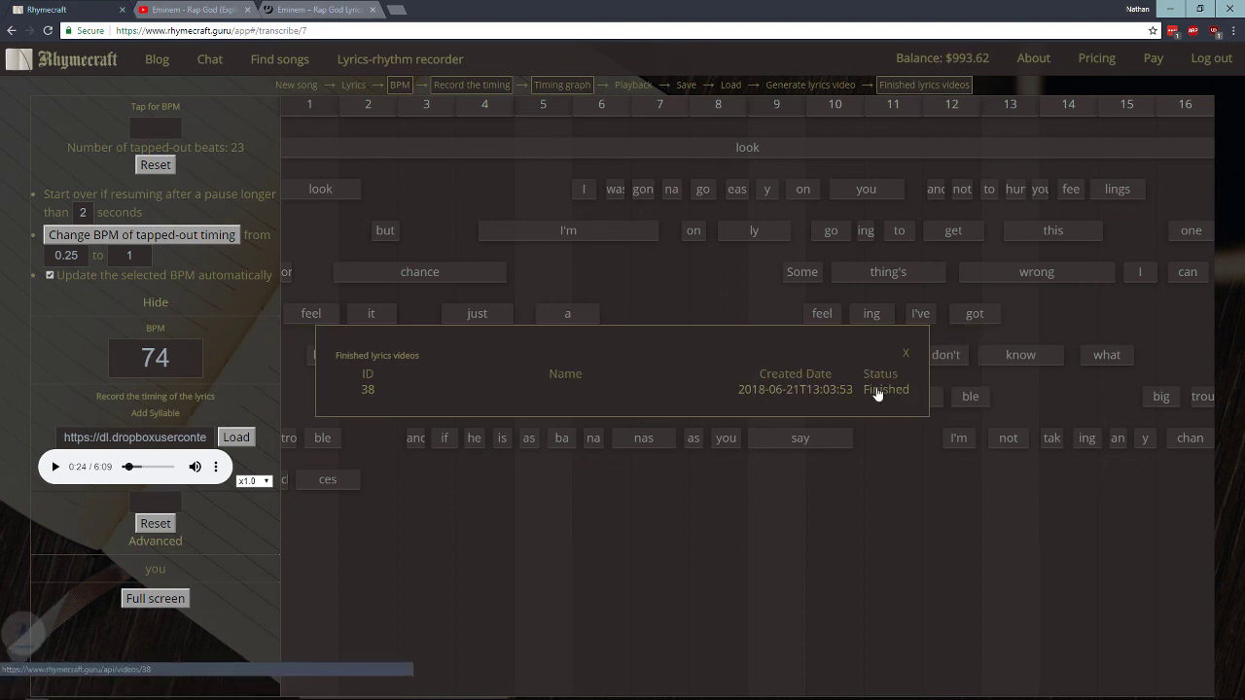
pyautogui.click(66, 685)
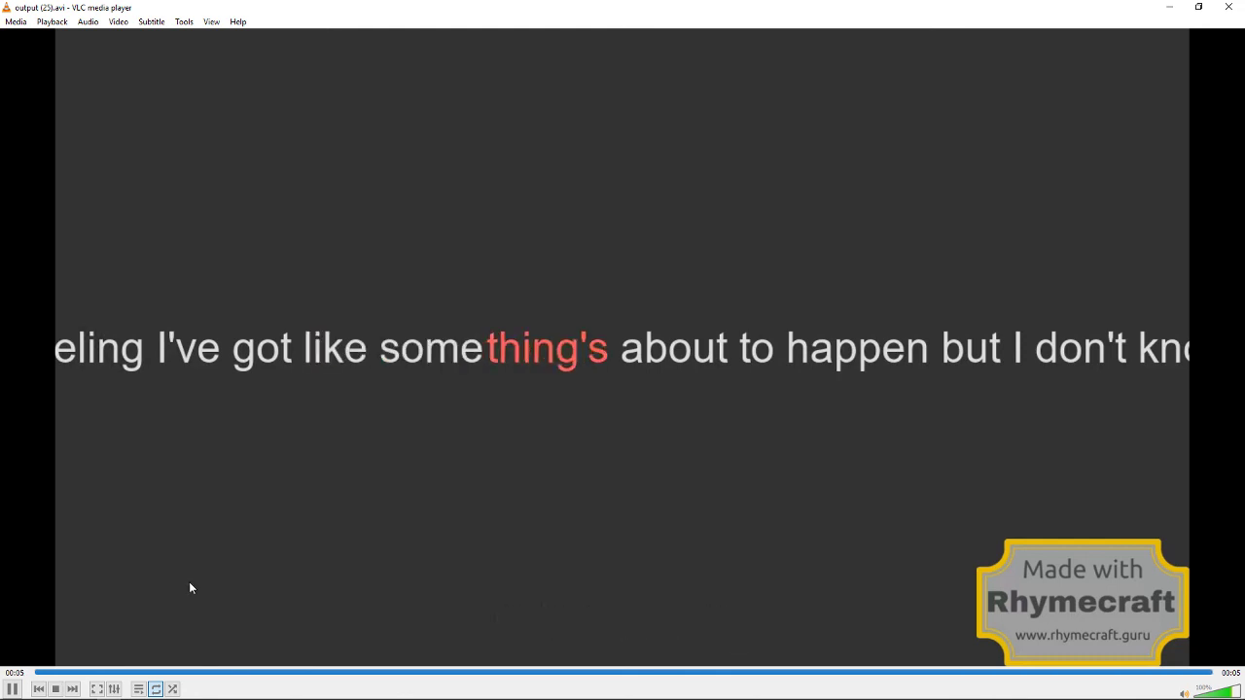
pyautogui.click(1231, 9)
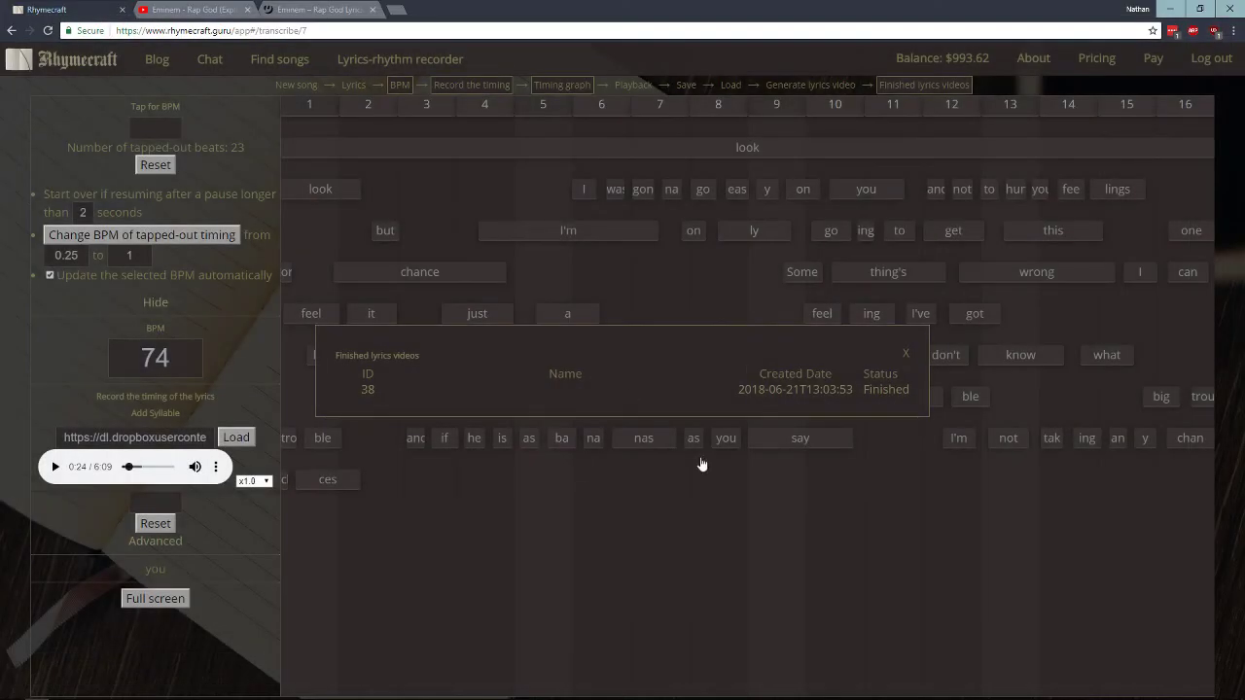
pyautogui.click(905, 357)
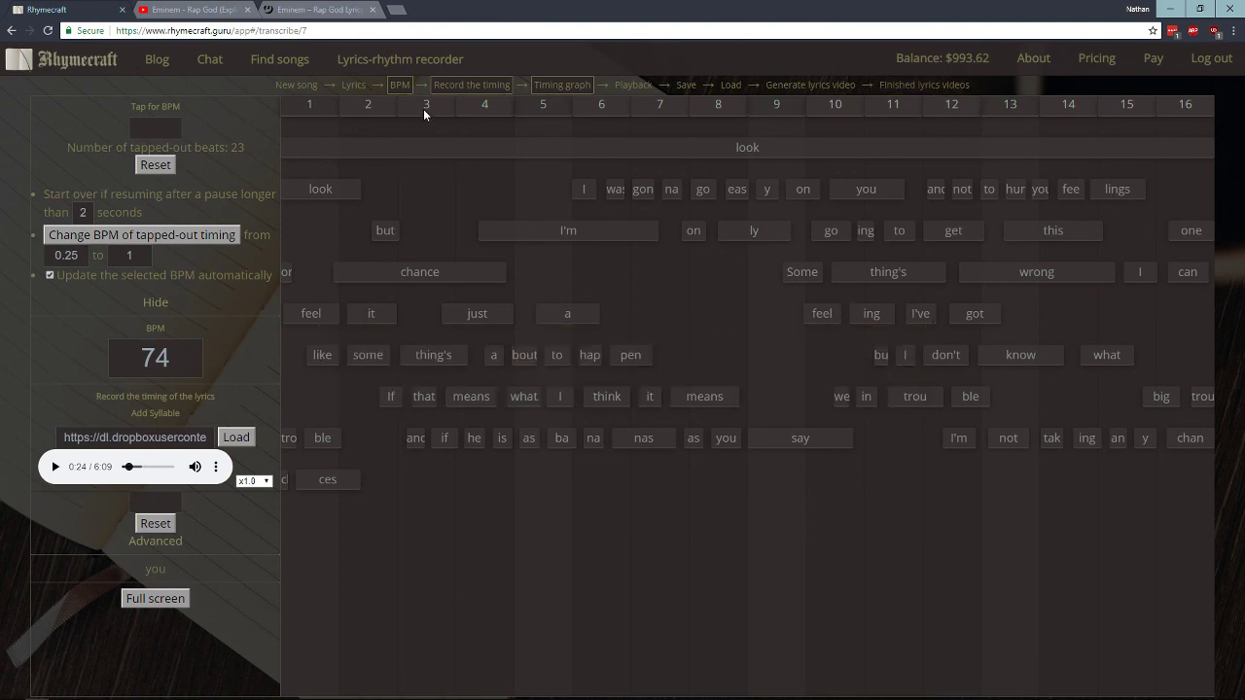
# - Show the lyrics pane again and look through the syllabified lyrics from start to end
pyautogui.click(354, 91)
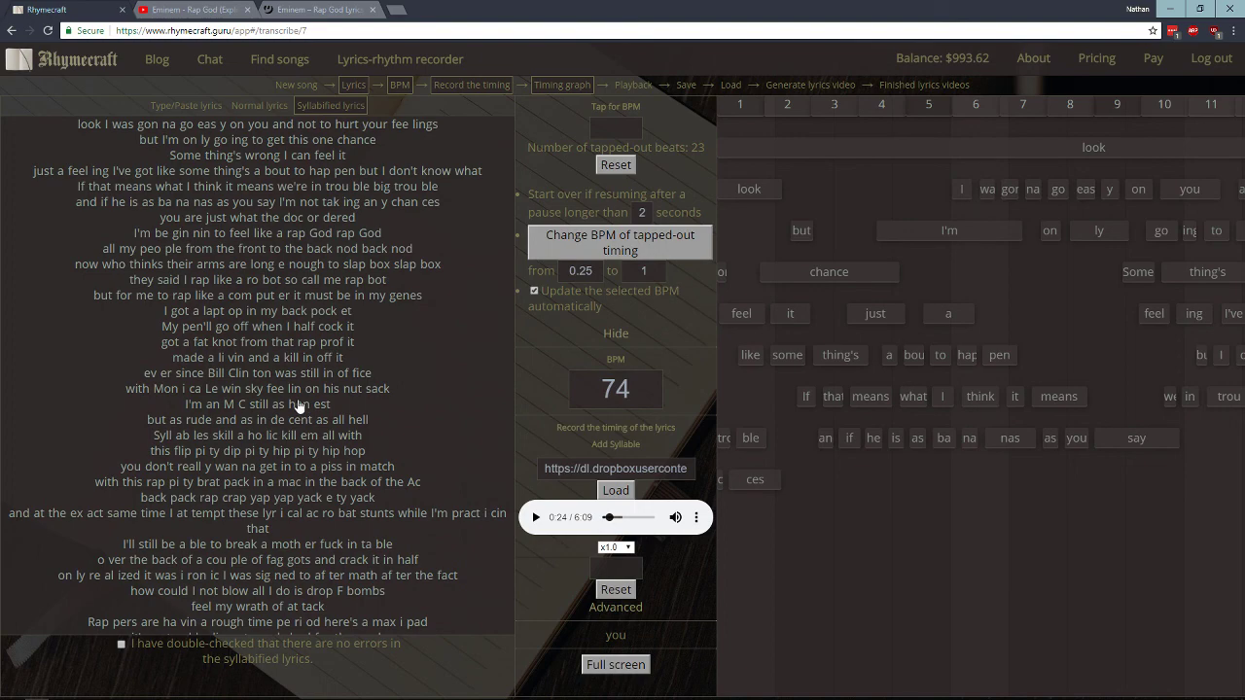
pyautogui.scroll(-20, 301, 399)
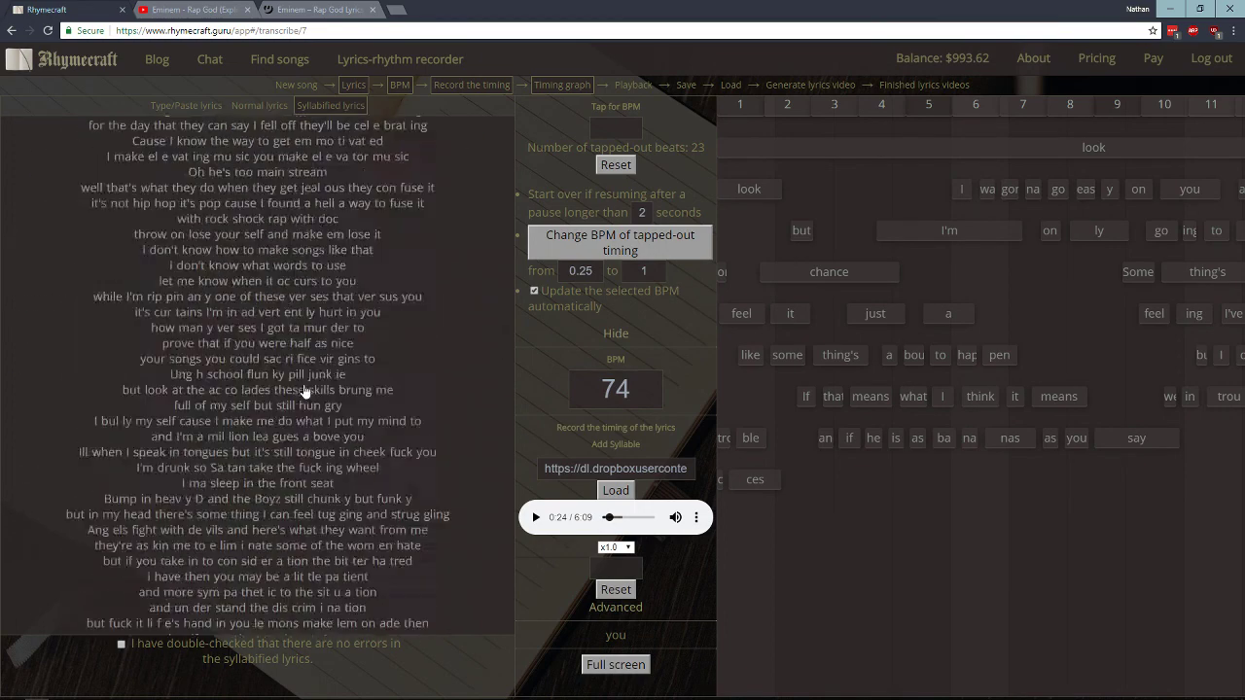
pyautogui.scroll(-1, 304, 391)
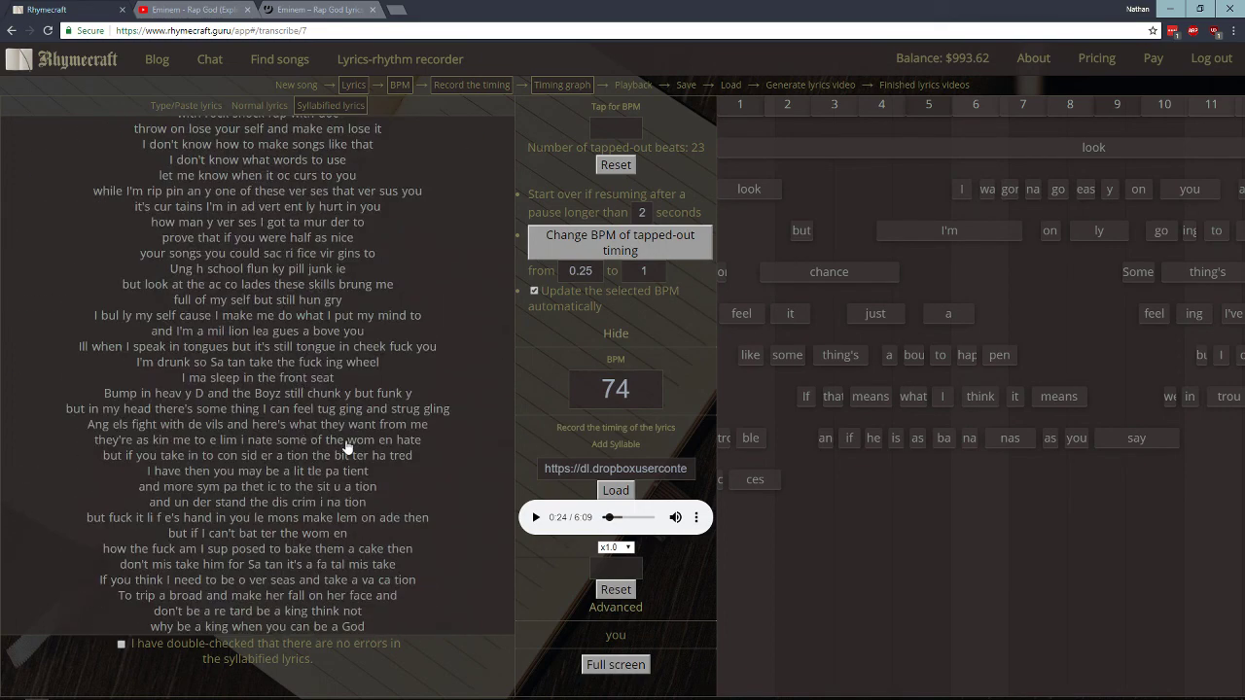
pyautogui.scroll(-15, 388, 515)
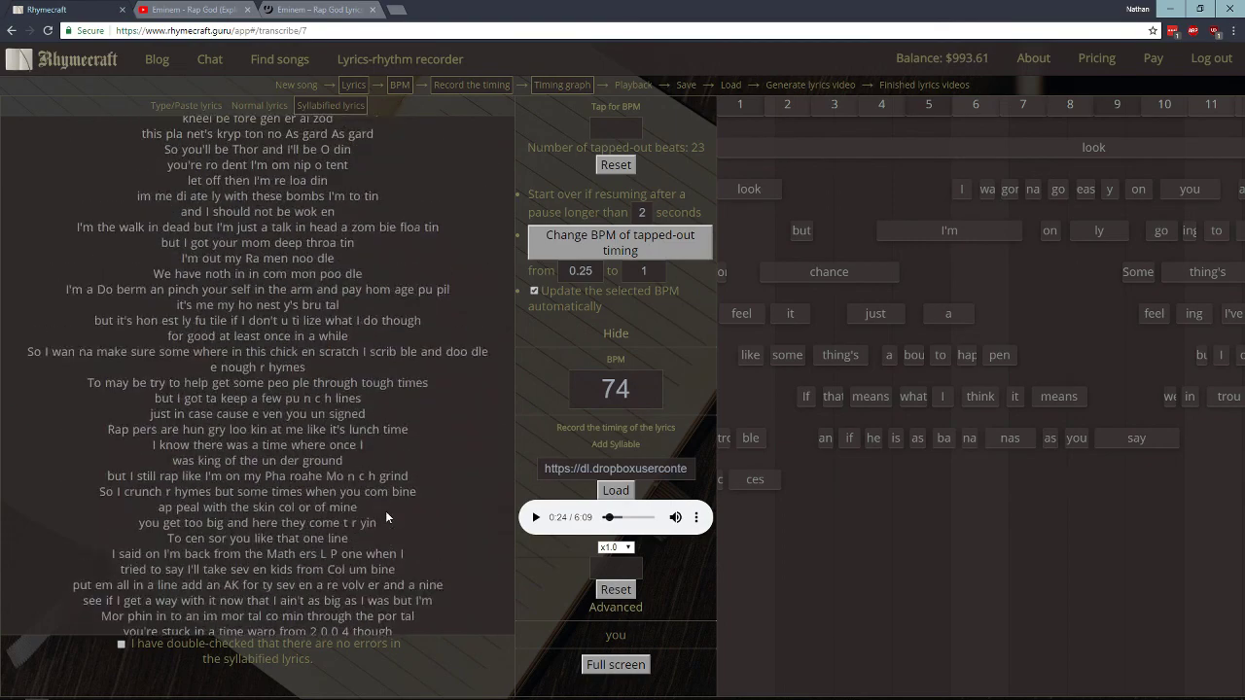
pyautogui.scroll(20, 386, 516)
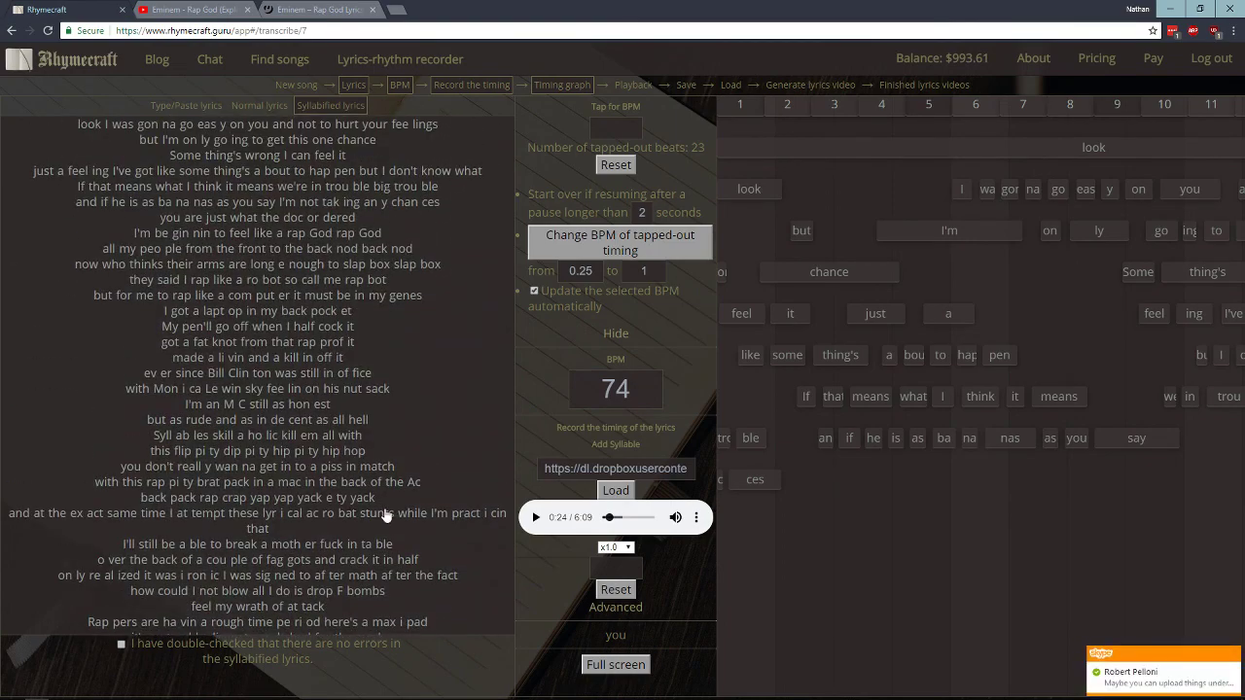
pyautogui.click(1231, 656)
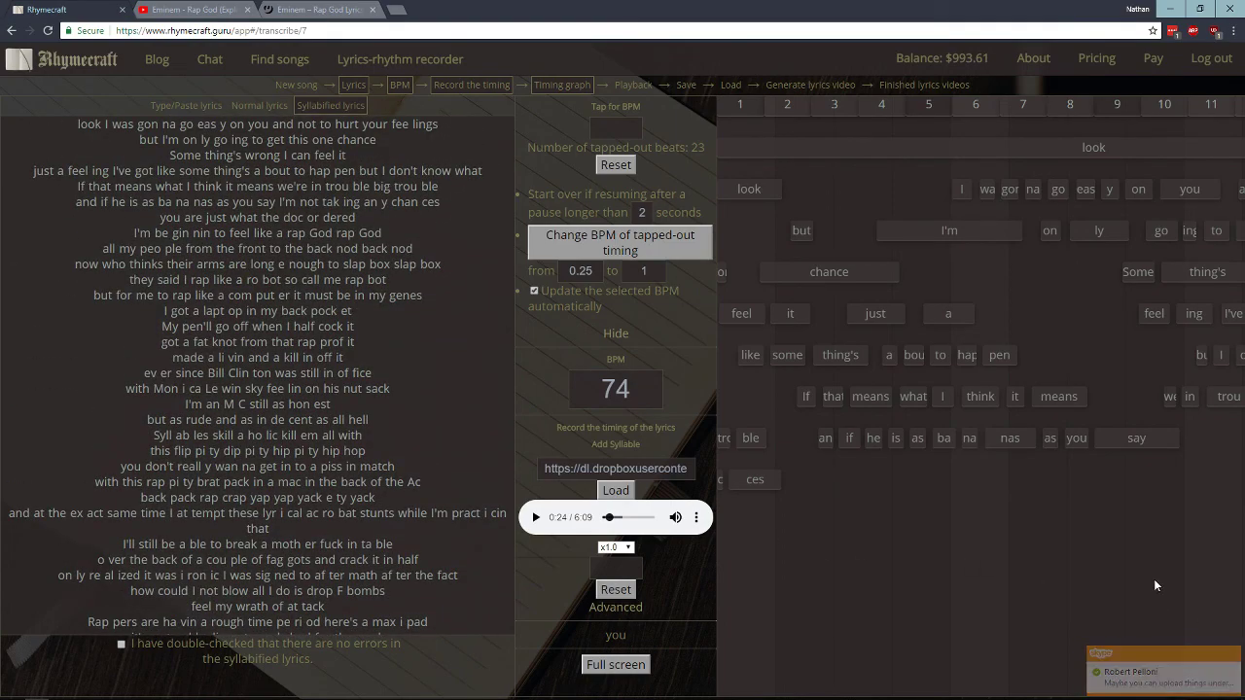